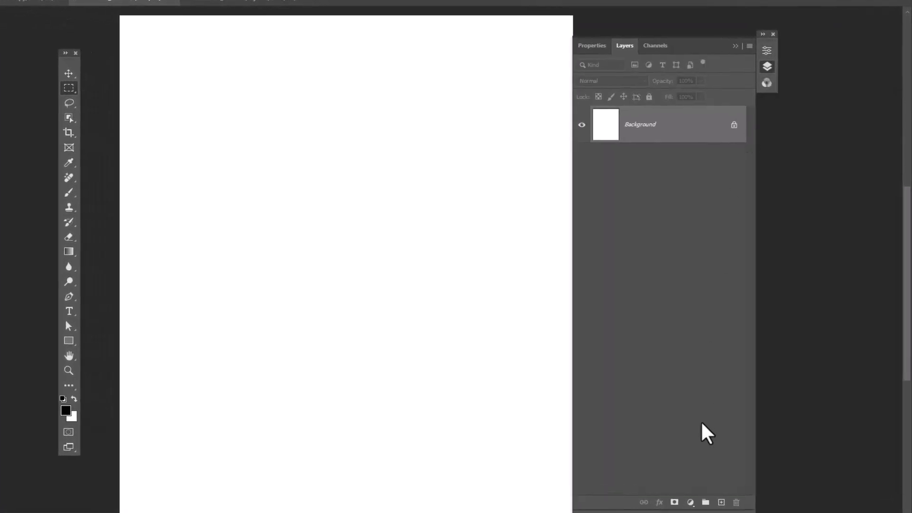
Step: Add a Solid Color fill layer above the Background in light grey c4c4c4
left_click_drag(689, 504, 680, 394)
left_click(691, 387)
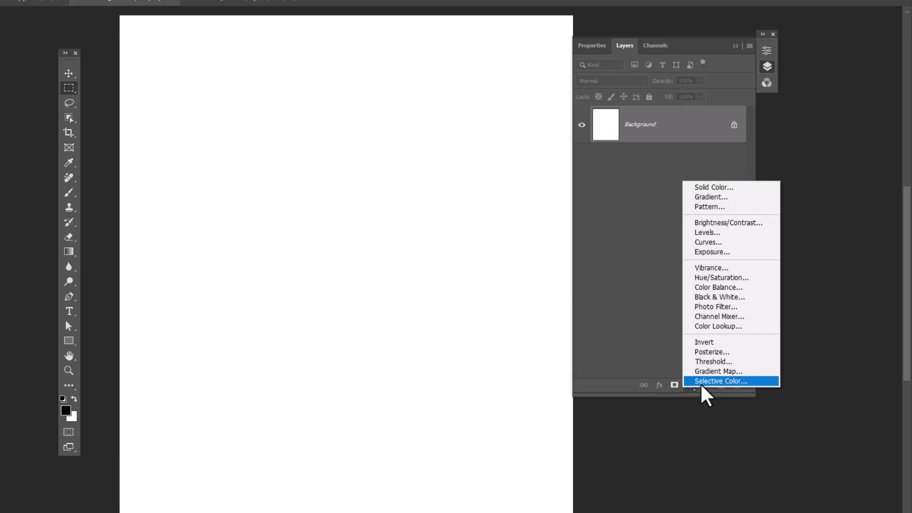
left_click(707, 190)
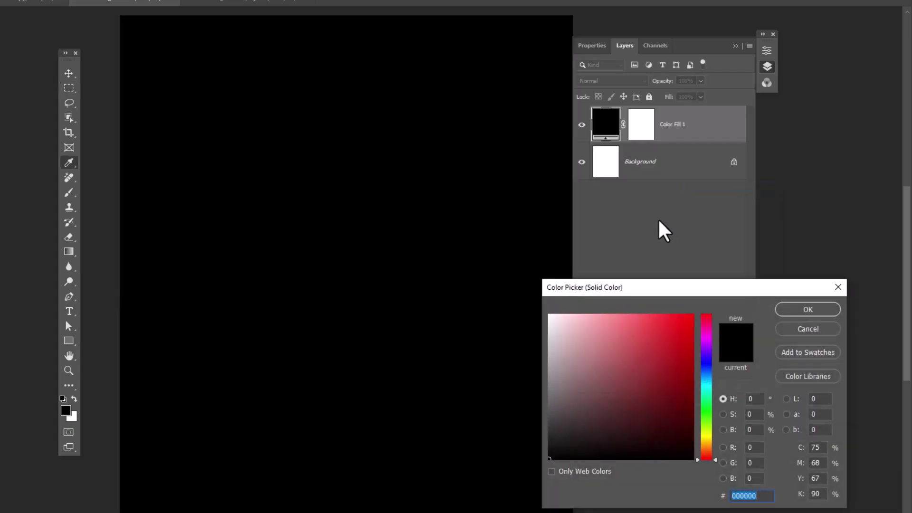
left_click_drag(591, 375, 538, 348)
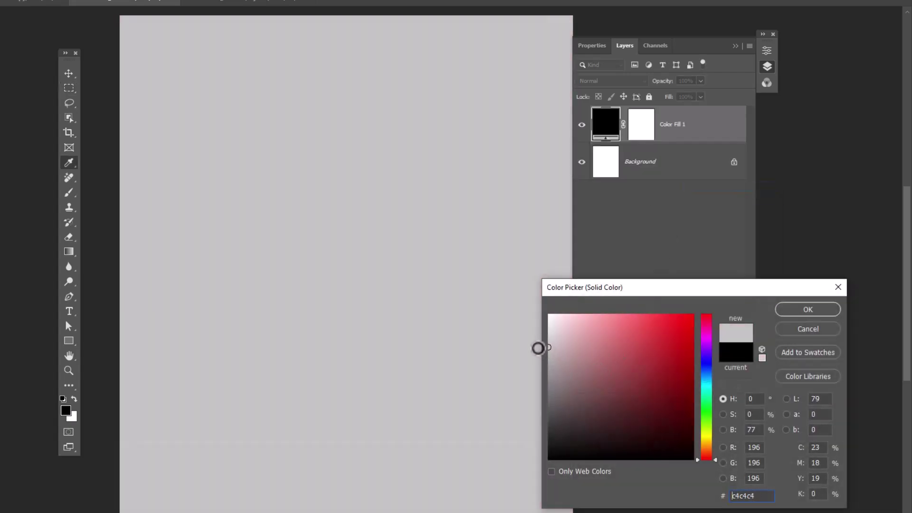
left_click(808, 310)
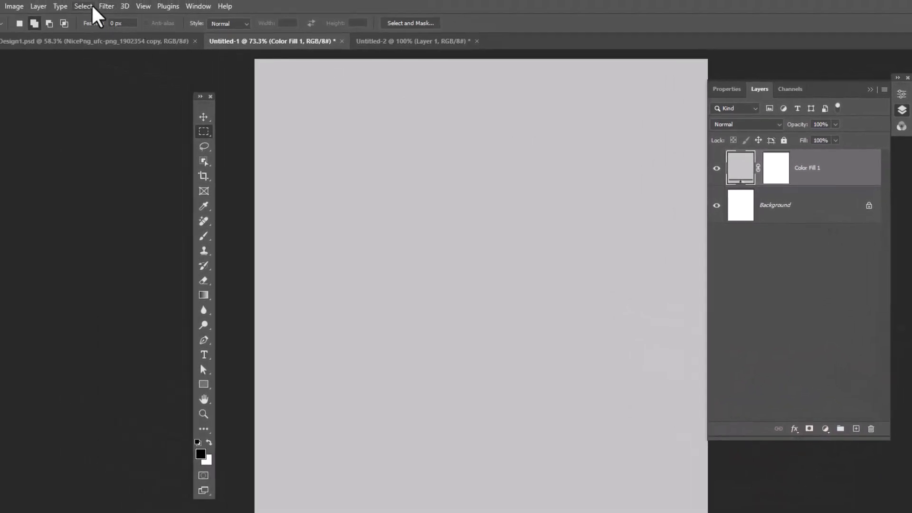
Step: Convert the grey fill layer to a smart object and apply Film Grain with Grain 2, Highlight Area 0 and Intensity 4
left_click(105, 7)
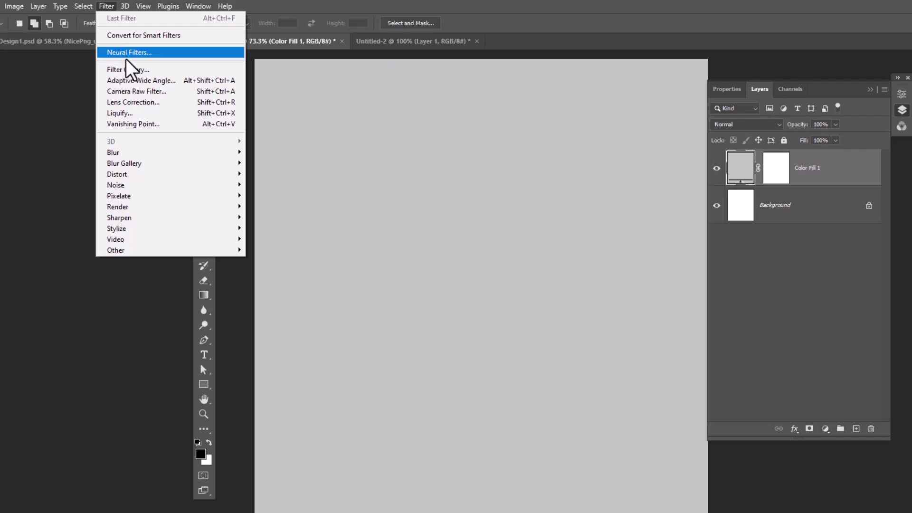
left_click(134, 70)
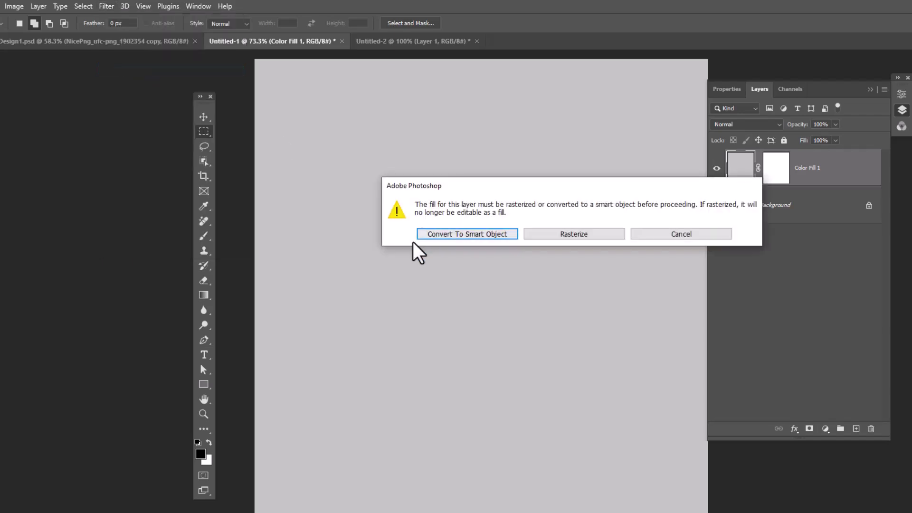
left_click(452, 237)
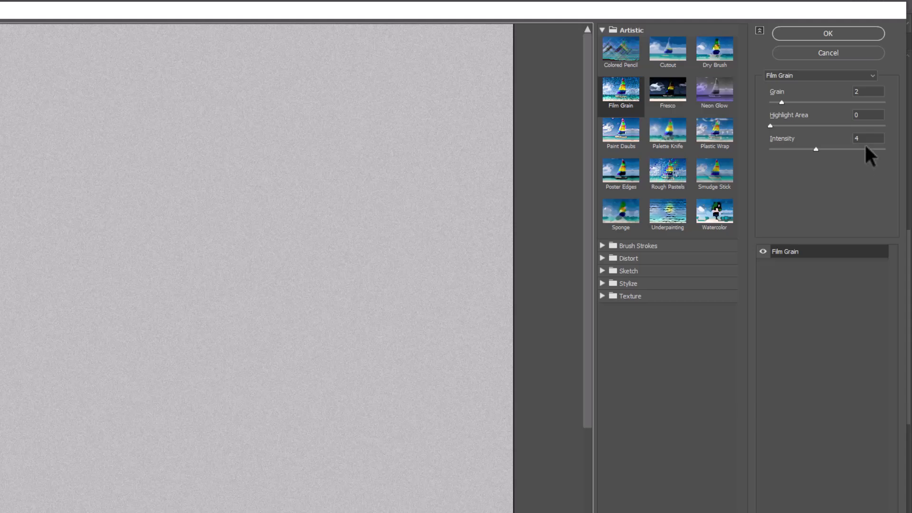
left_click(848, 33)
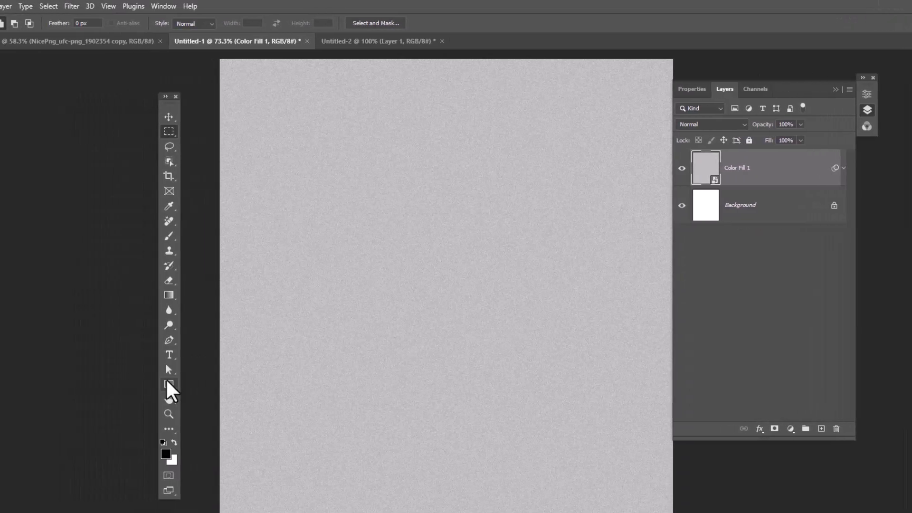
Step: Draw a mid-grey rectangle without stroke, about 440 by 115 px, in the upper part of the canvas
right_click(169, 384)
left_click(204, 386)
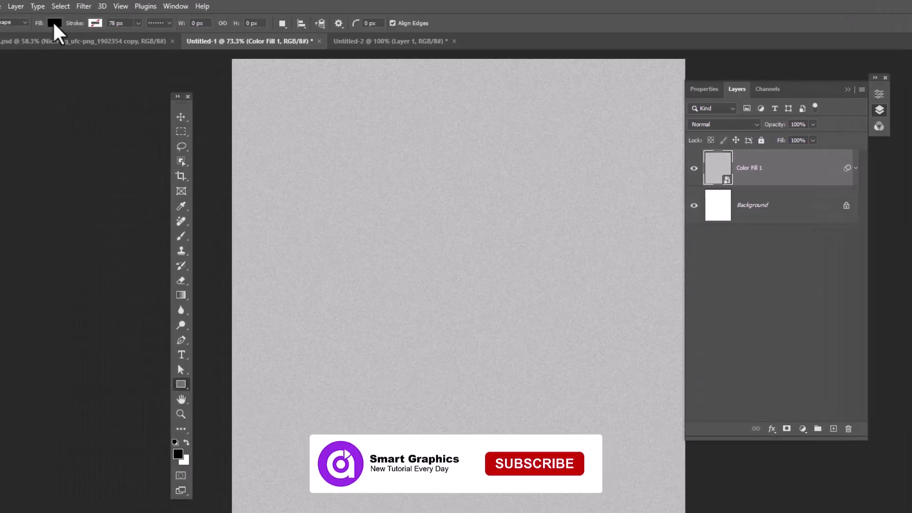
left_click(42, 24)
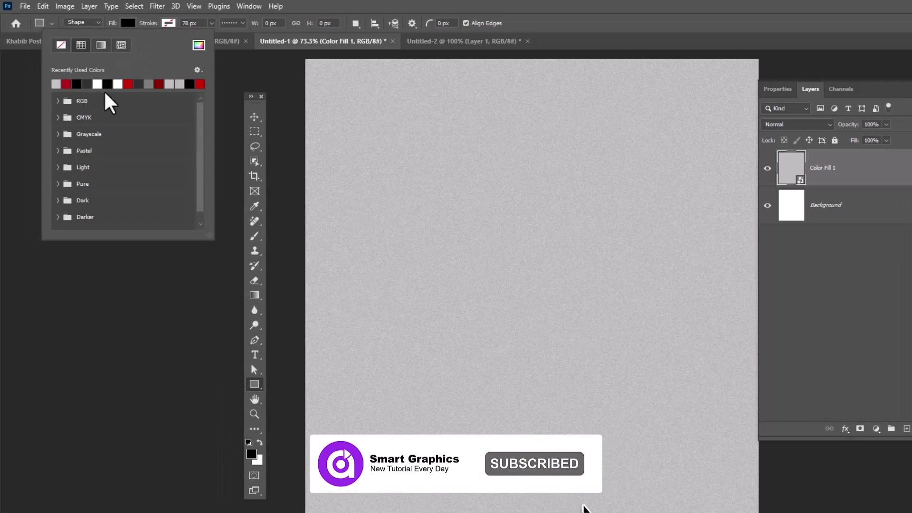
left_click(150, 84)
left_click(306, 4)
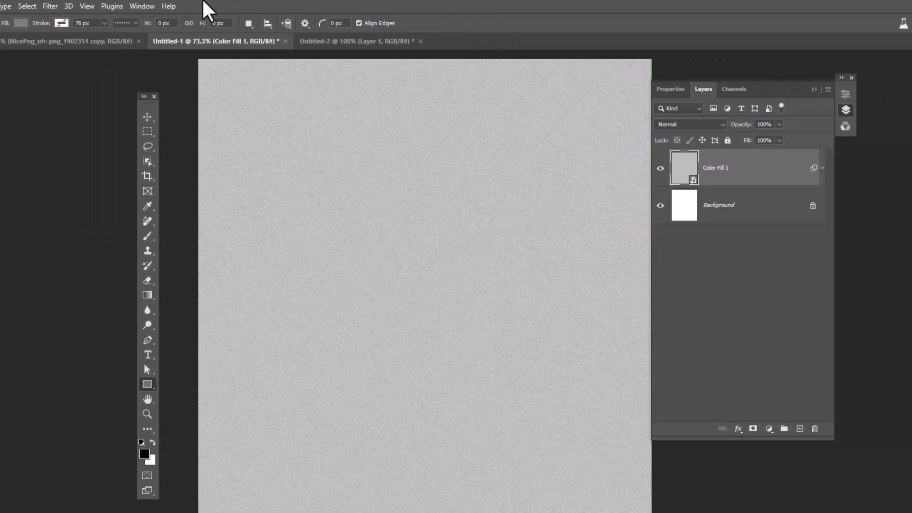
left_click_drag(410, 160, 595, 209)
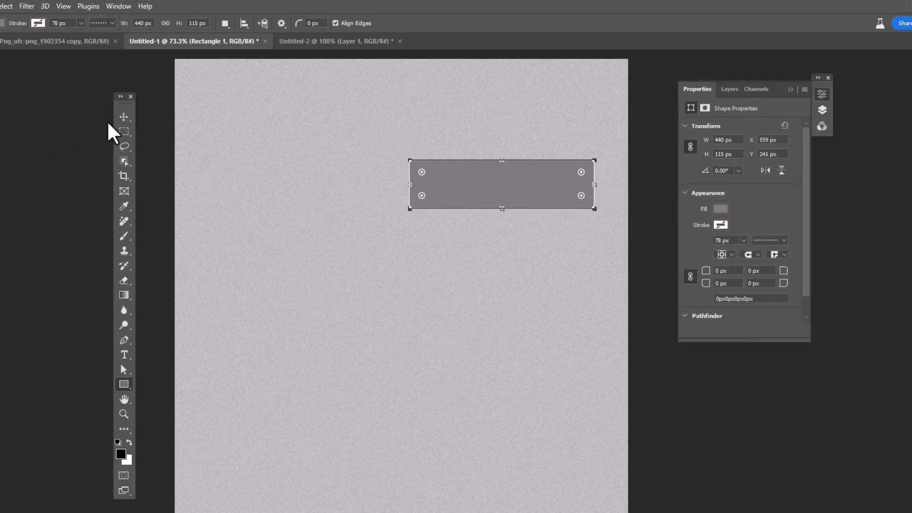
Step: Move the grey rectangle over the canvas's top-right corner and set its layer opacity to 23%
left_click(124, 117)
left_click_drag(507, 184, 582, 97)
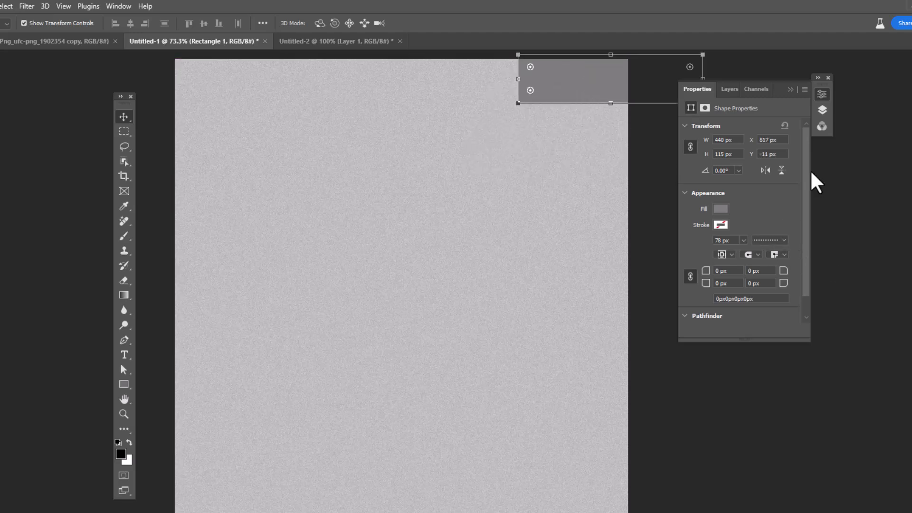
left_click(824, 113)
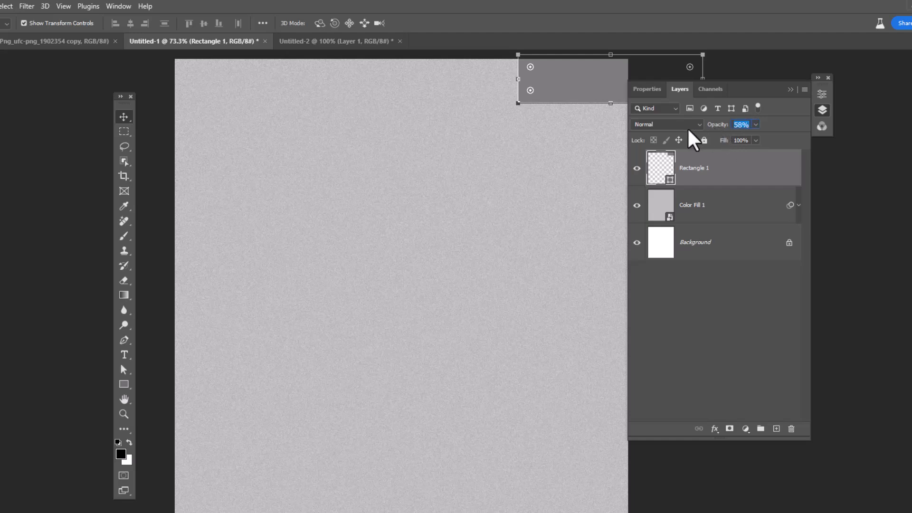
left_click_drag(694, 140, 679, 141)
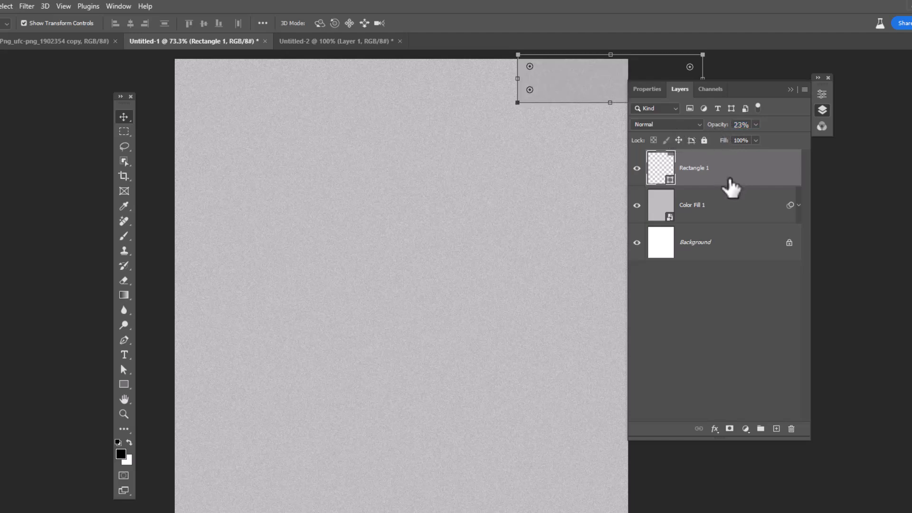
Step: Scatter five copies of the rectangle across the canvas, partly over its edges, and enlarge the one at the lower right
left_click_drag(591, 115, 476, 220)
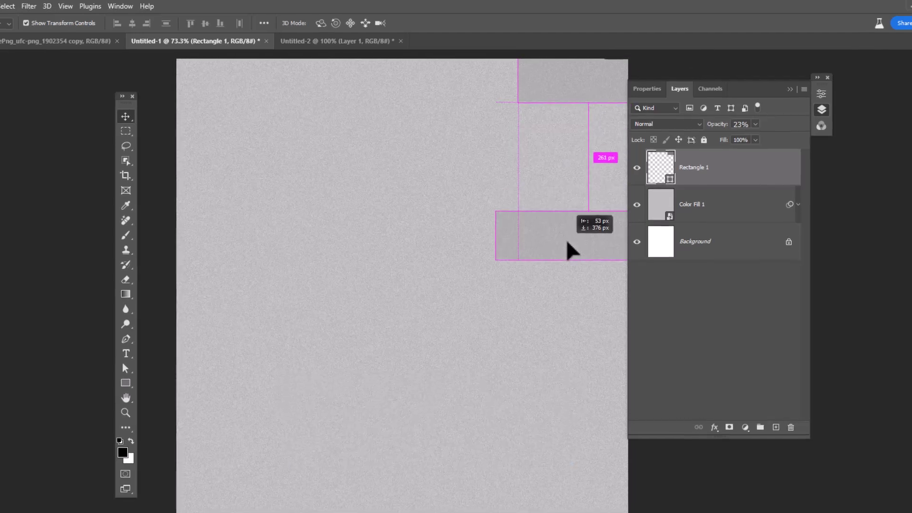
left_click_drag(467, 215, 563, 381)
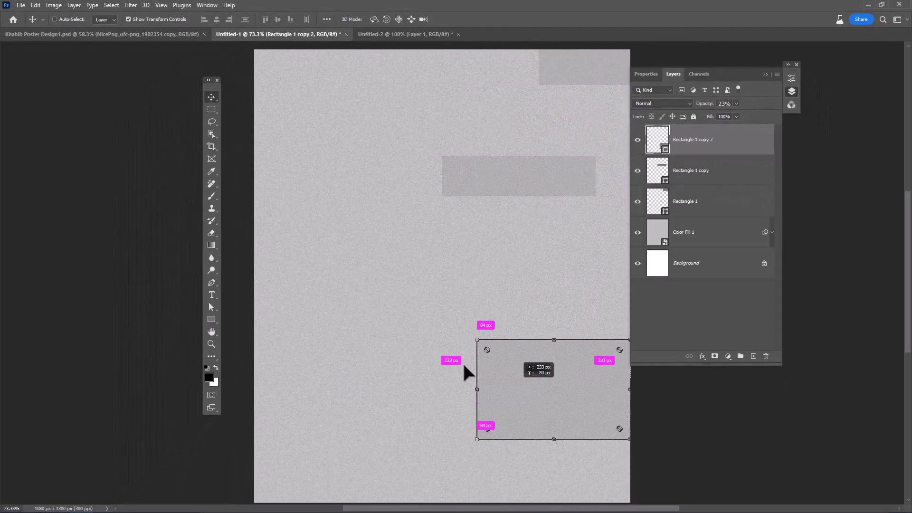
left_click_drag(465, 366, 301, 502)
left_click_drag(476, 224, 421, 238)
Step: Group all rectangle layers with the Color Fill layer and name the group BG
scroll(720, 190, "down", 2)
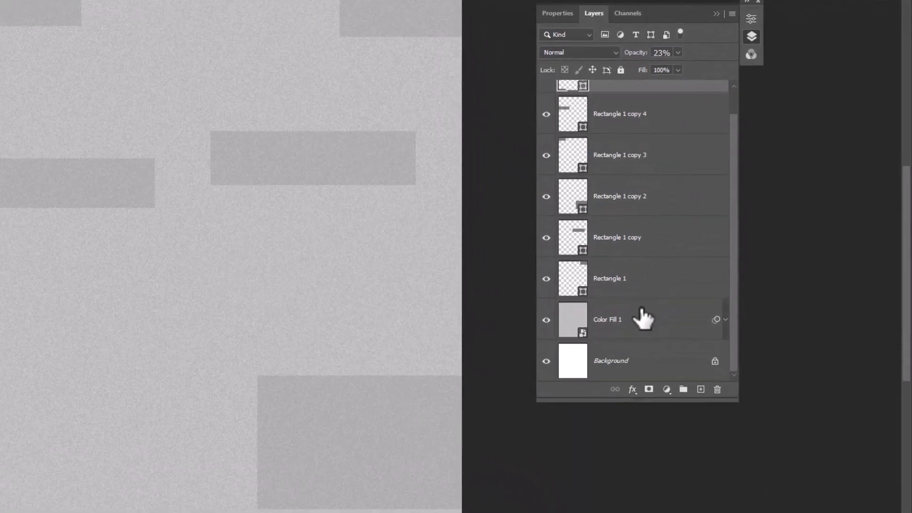
left_click(704, 305, "shift")
key("ctrl+g")
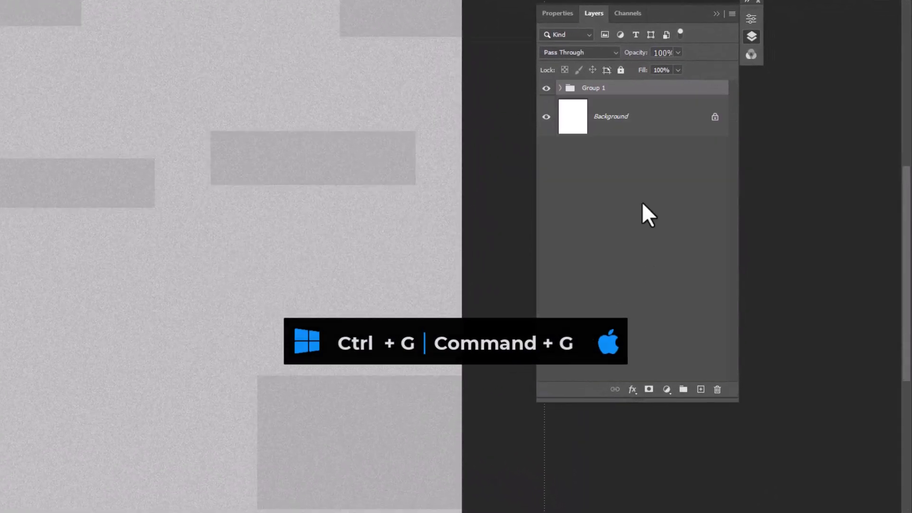
double_click(594, 89)
type("BG")
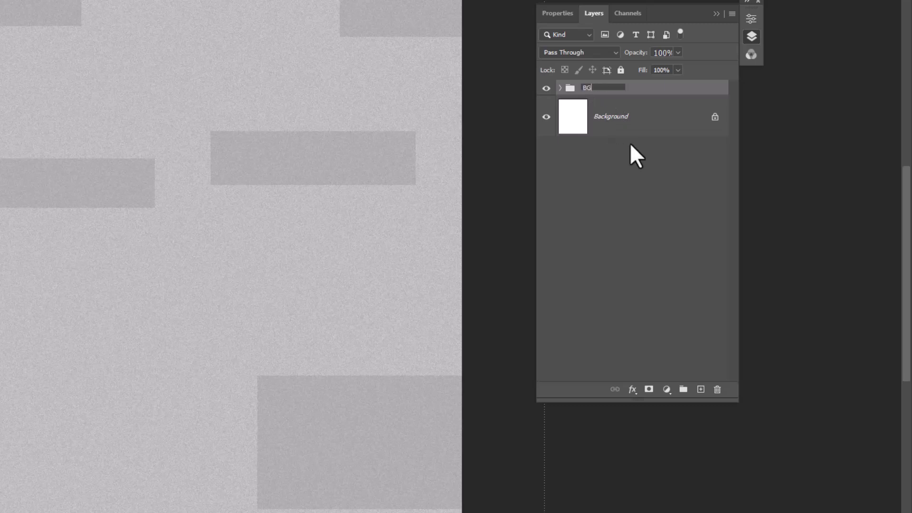
key("Return")
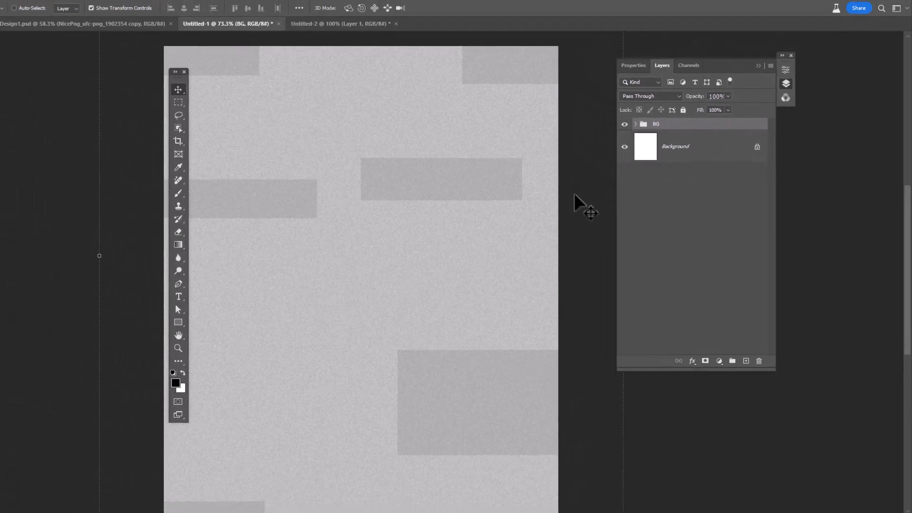
Step: In the Untitled-2 document, convert the portrait layer to a smart object and rename it Man
left_click_drag(459, 273, 502, 259)
left_click(354, 32)
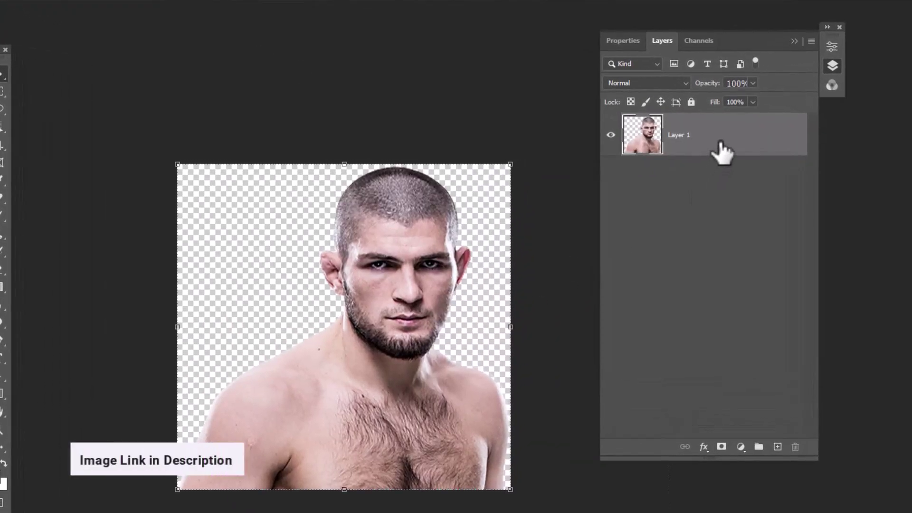
right_click(721, 142)
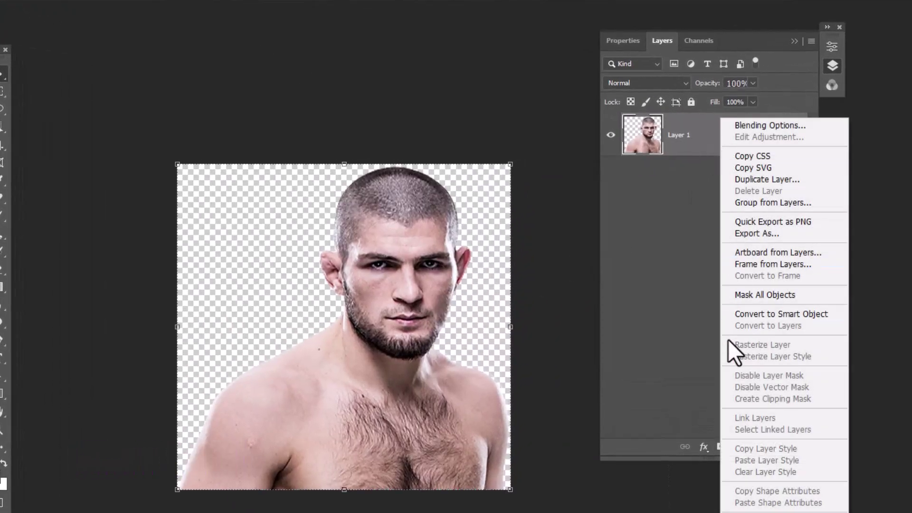
left_click(752, 316)
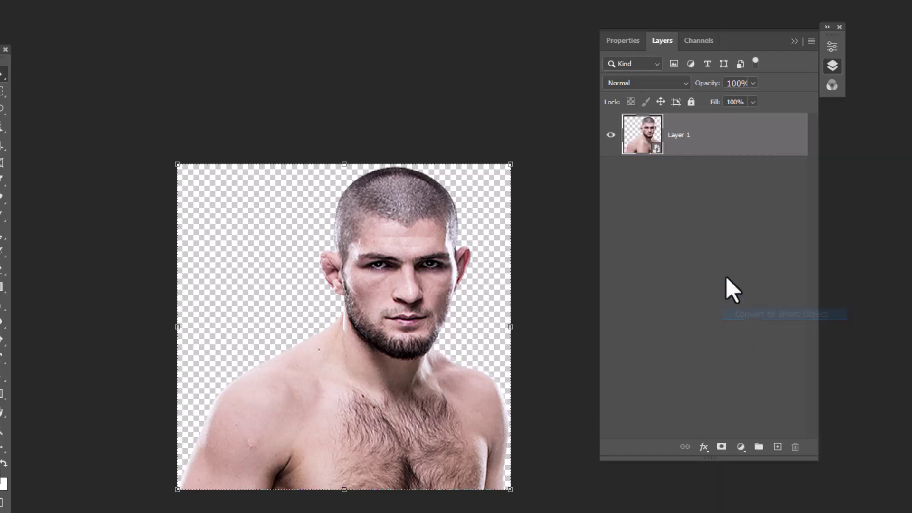
double_click(684, 137)
key("Return")
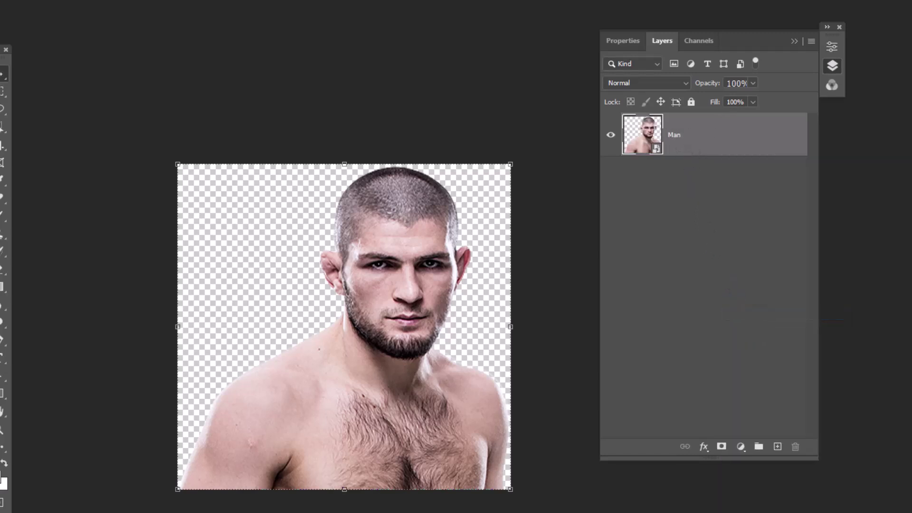
Step: Place the Man layer in Untitled-1 and apply Camera Raw: Exposure -0.35, Contrast +77, Highlights -7, Shadows +50, Whites +18, Blacks -7, Texture +30, Clarity +14, Saturation -100
left_click_drag(402, 438, 550, 350)
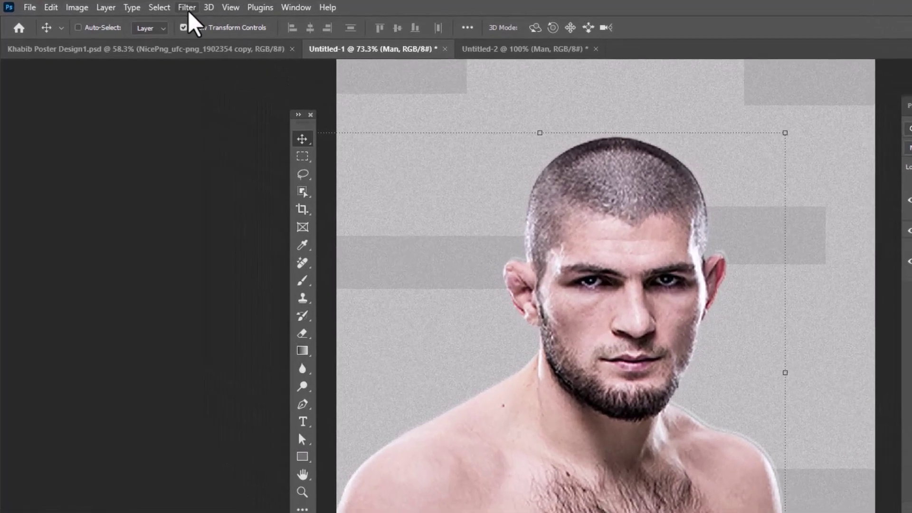
left_click(131, 5)
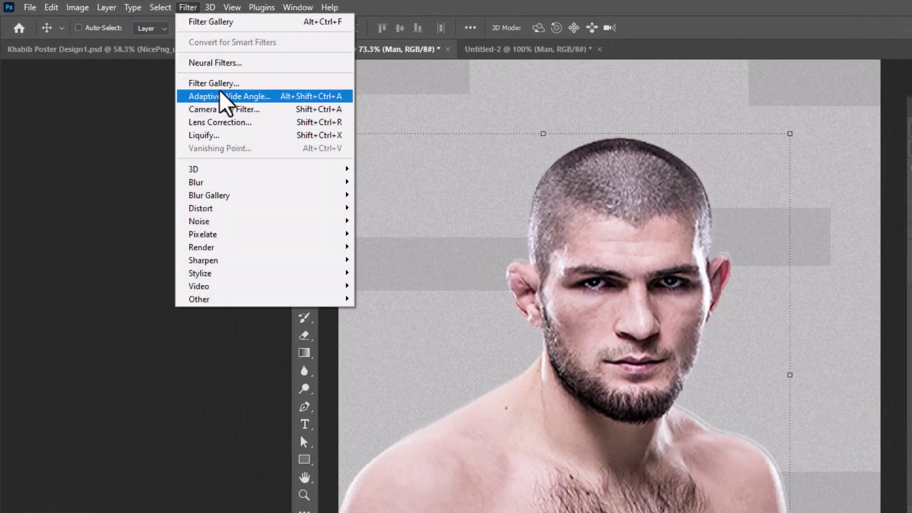
left_click(219, 109)
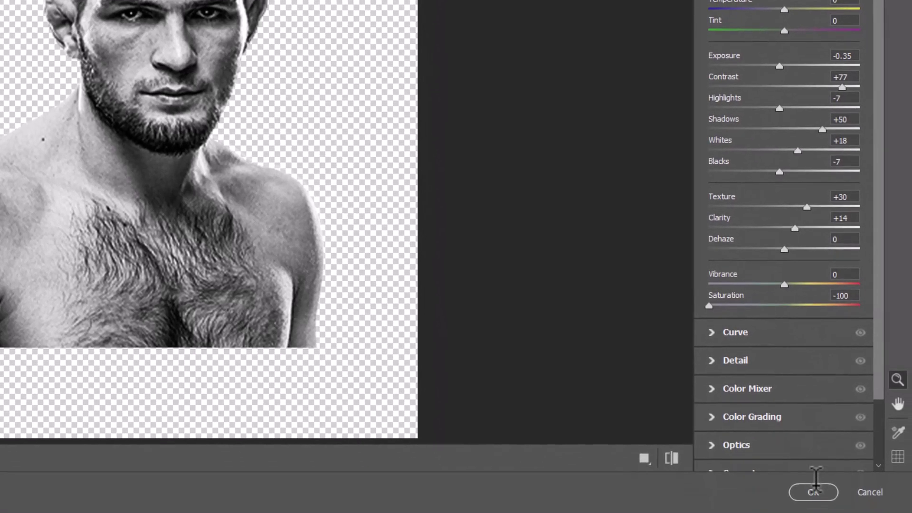
left_click(816, 487)
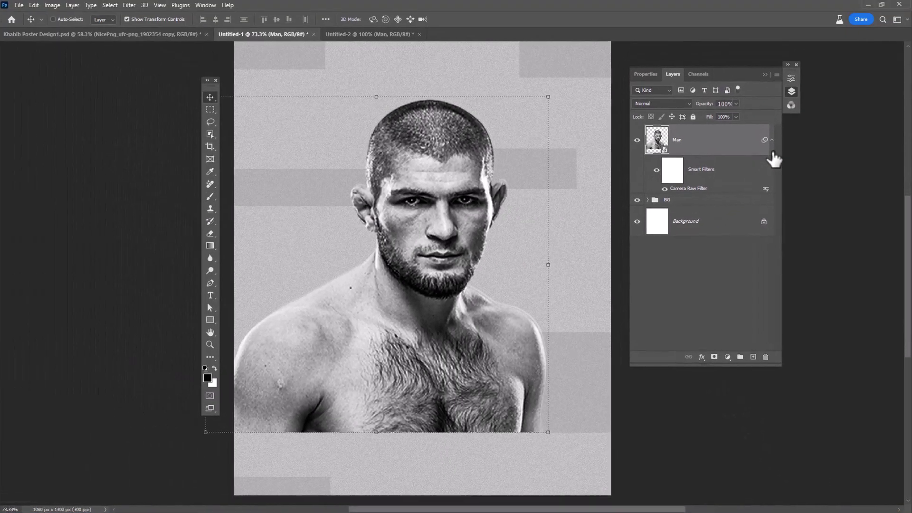
Step: Collapse the Man layer's smart filters, duplicate the layer and hide the copy, leaving the original Man layer selected
left_click(734, 37)
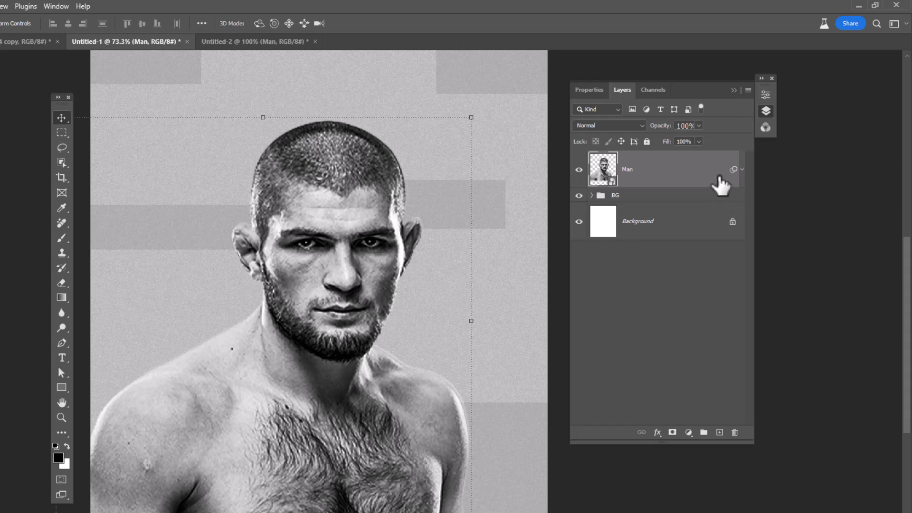
left_click_drag(720, 185, 720, 432)
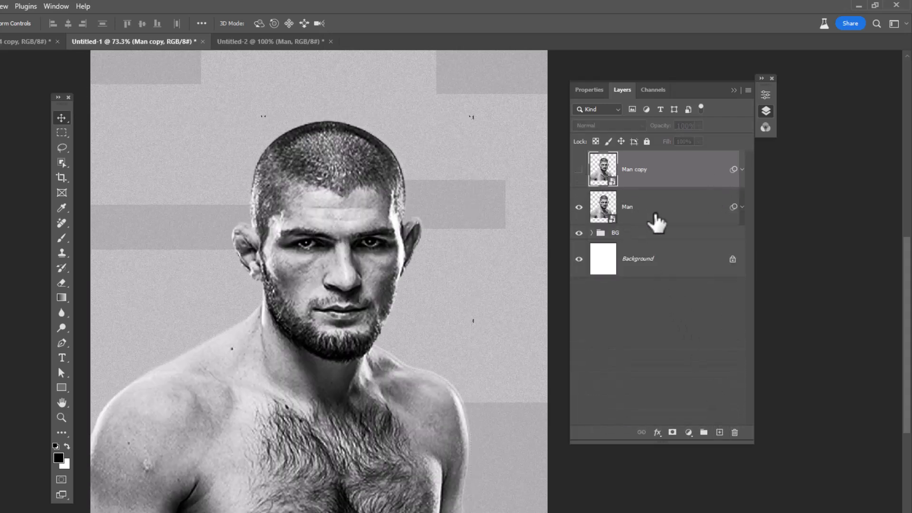
left_click(670, 214)
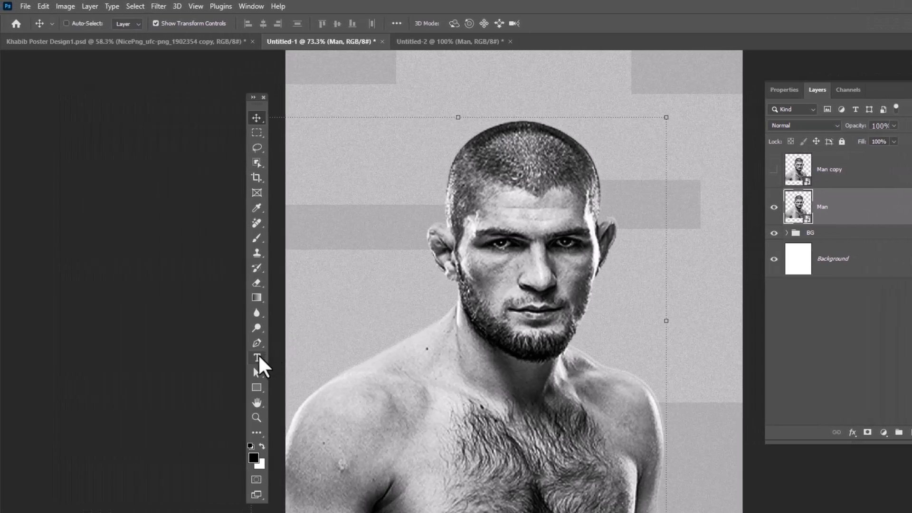
Step: Add the title text KHABIB in 16.08 pt Tahoma Bold over the portrait, above the Man layer
left_click(257, 358)
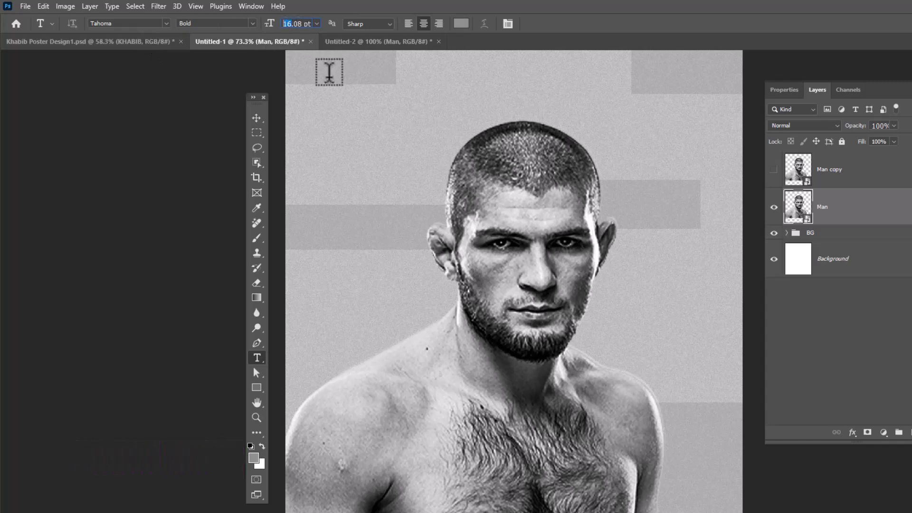
type("53")
key("Tab")
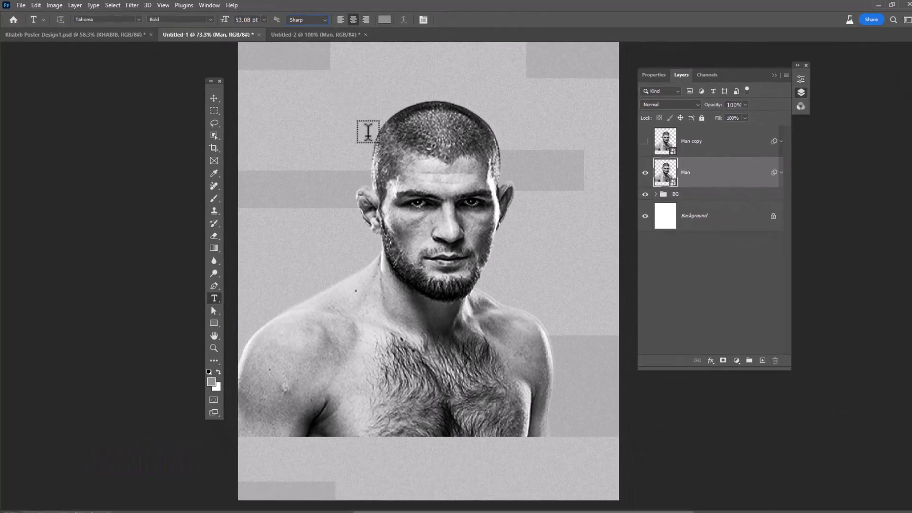
left_click(402, 214)
type("K")
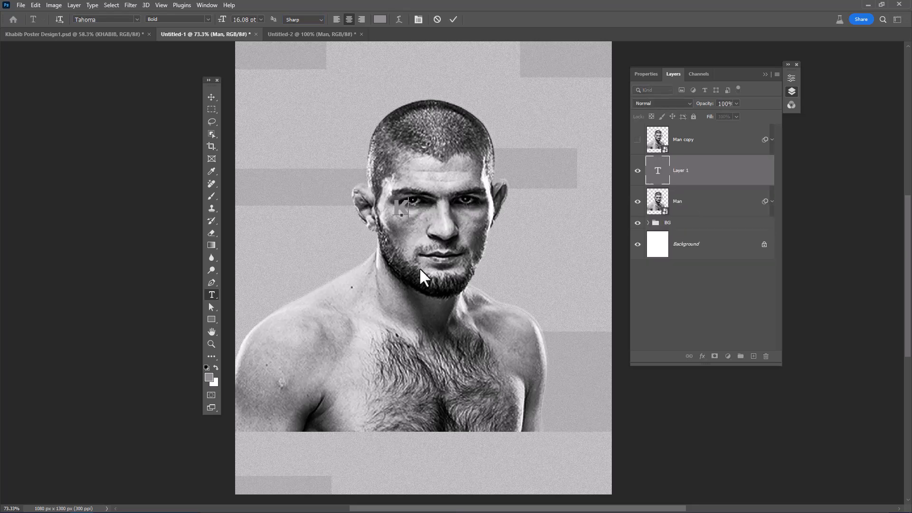
type("HABIB")
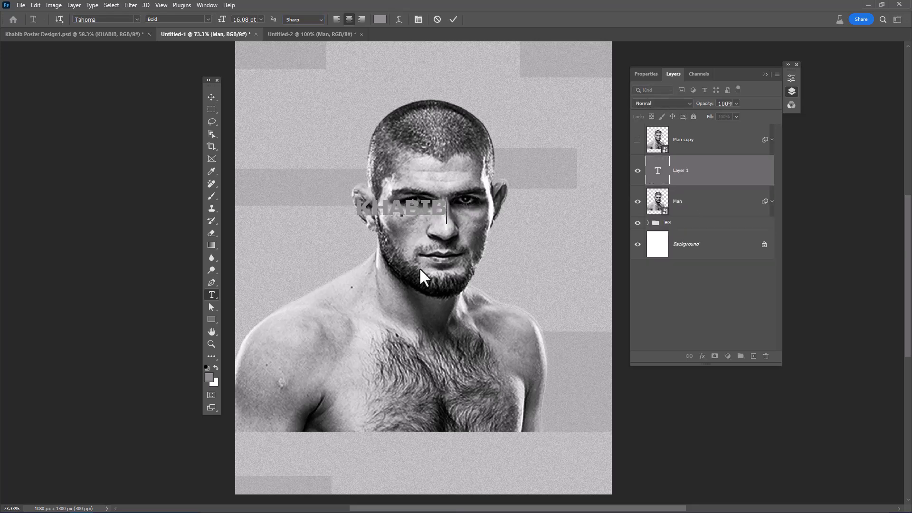
key("ctrl+Return")
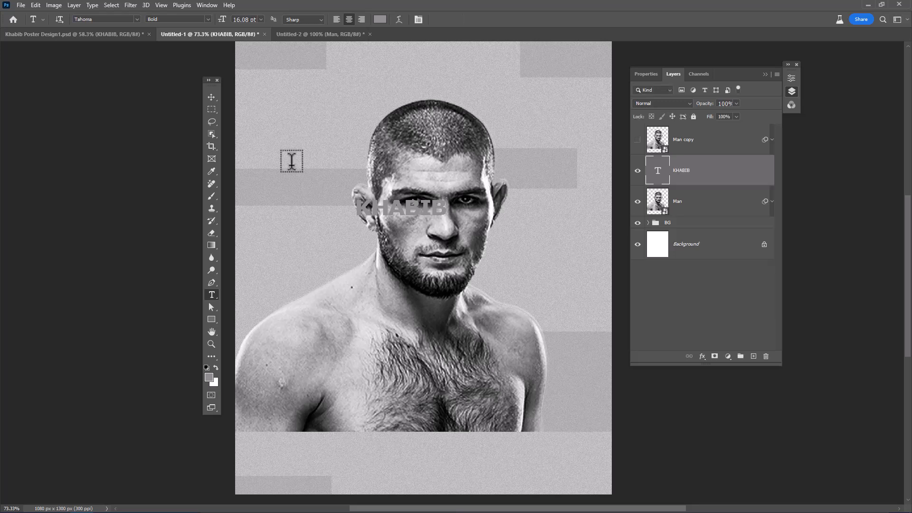
Step: Enlarge the KHABIB text, rotate it 90 degrees and place it vertically over one side of the face, reaching down to the chest
left_click(210, 101)
left_click_drag(447, 215, 536, 331)
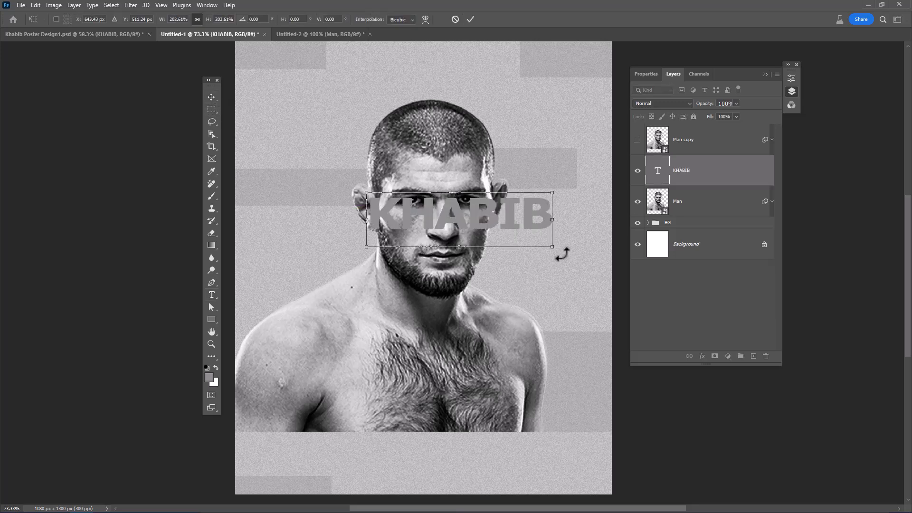
left_click_drag(562, 254, 436, 301)
left_click_drag(479, 232, 412, 207)
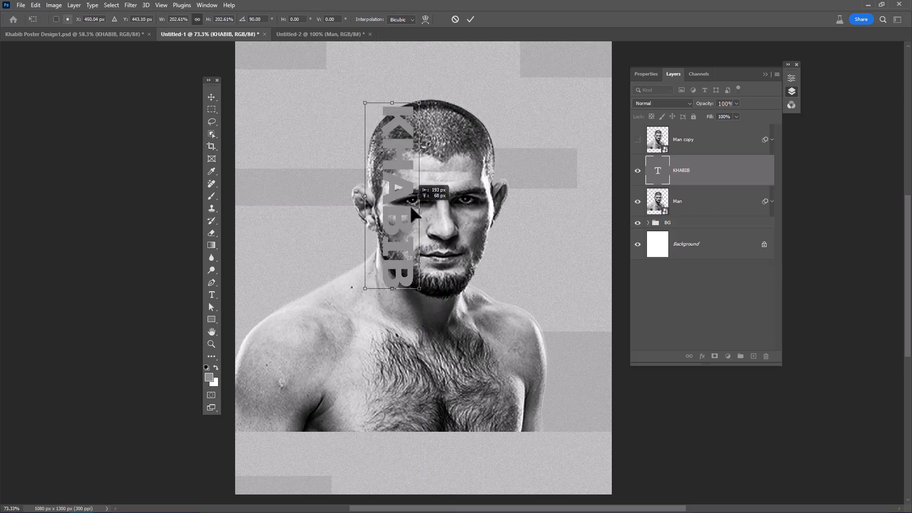
left_click_drag(395, 289, 386, 337)
key("Return")
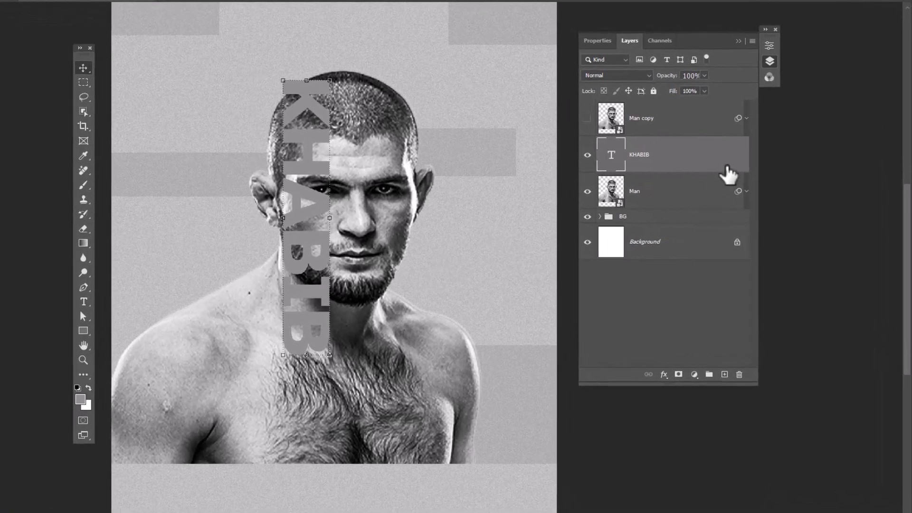
Step: Add a 4 px outside Stroke in colour c0c0c0 to the KHABIB text layer
double_click(728, 175)
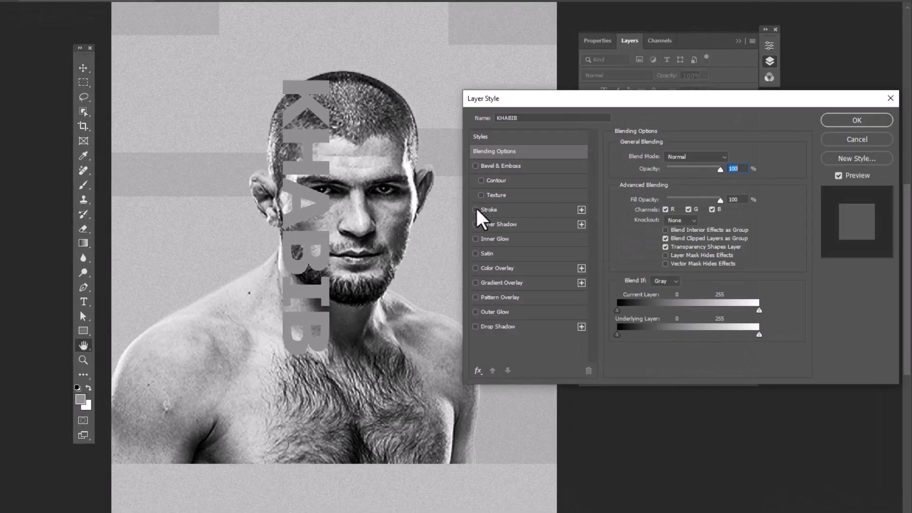
left_click(486, 212)
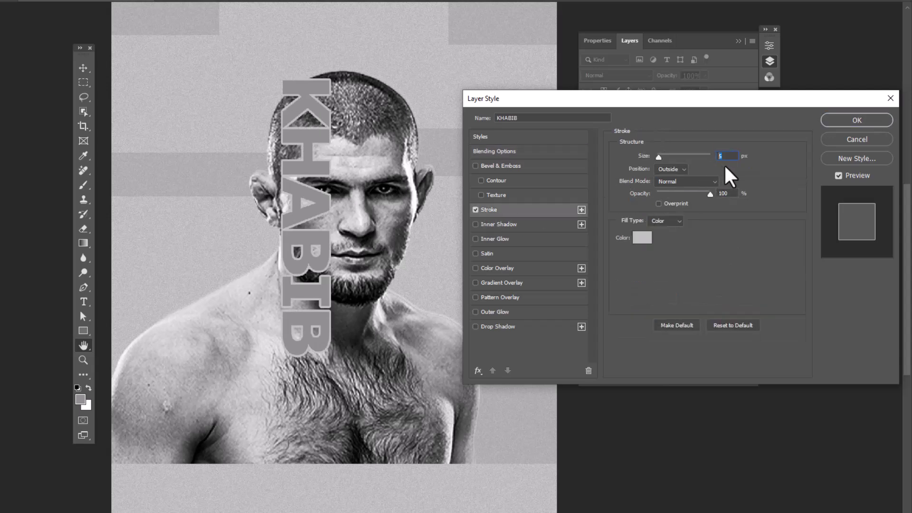
key("Down")
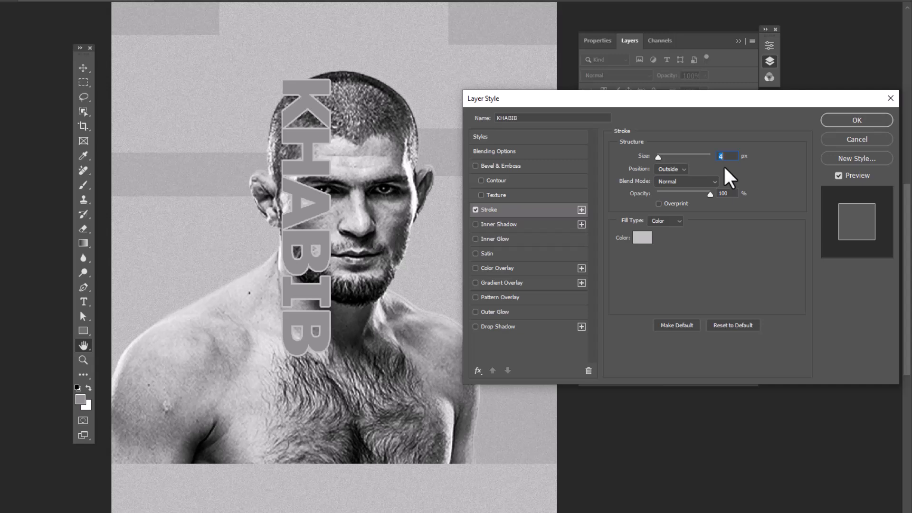
left_click(642, 238)
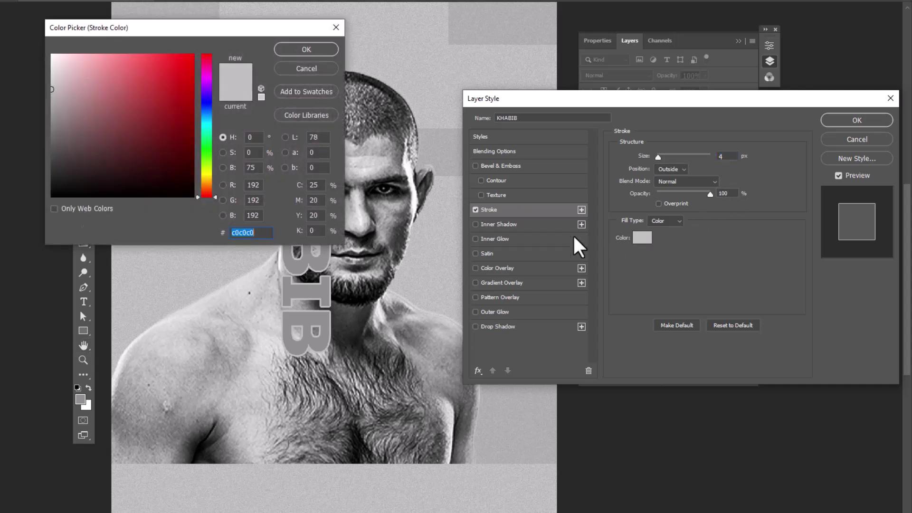
left_click(433, 239)
left_click(312, 49)
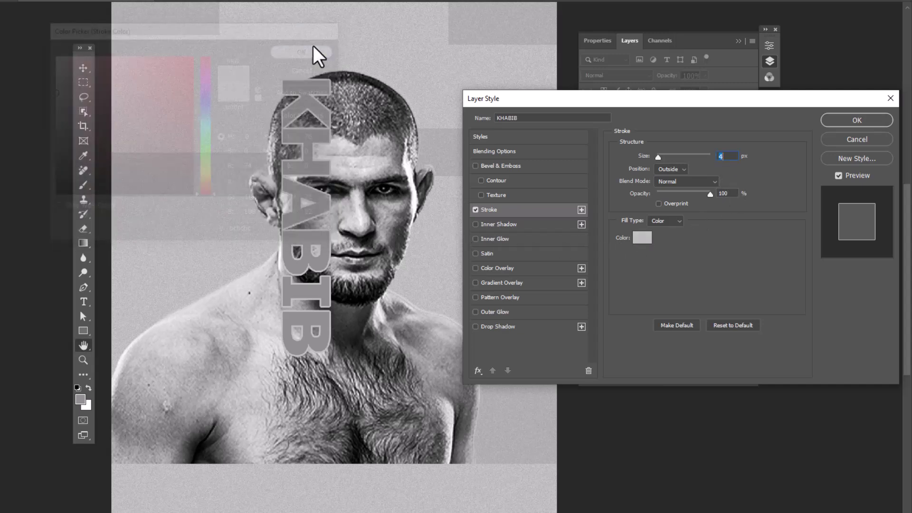
left_click(851, 124)
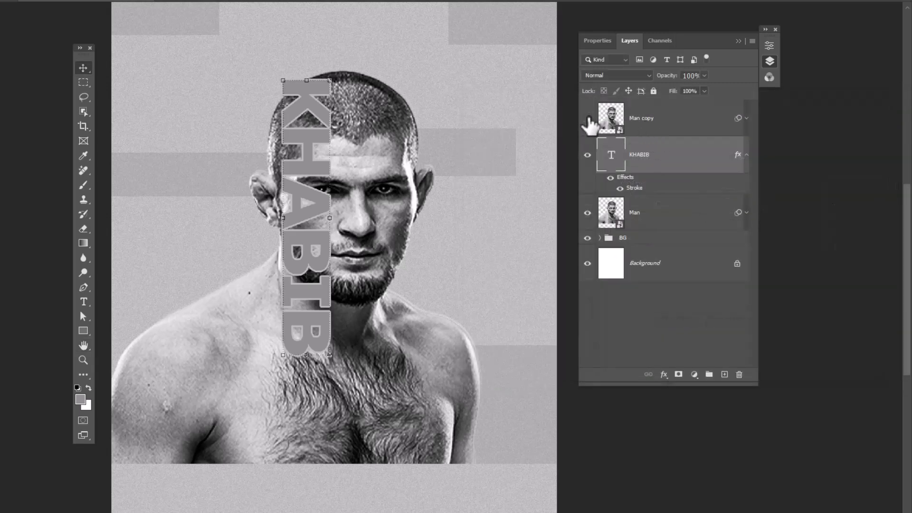
Step: Show the Man copy layer as a clipping mask on the KHABIB text, and add a layer mask to the Man layer
left_click(588, 119)
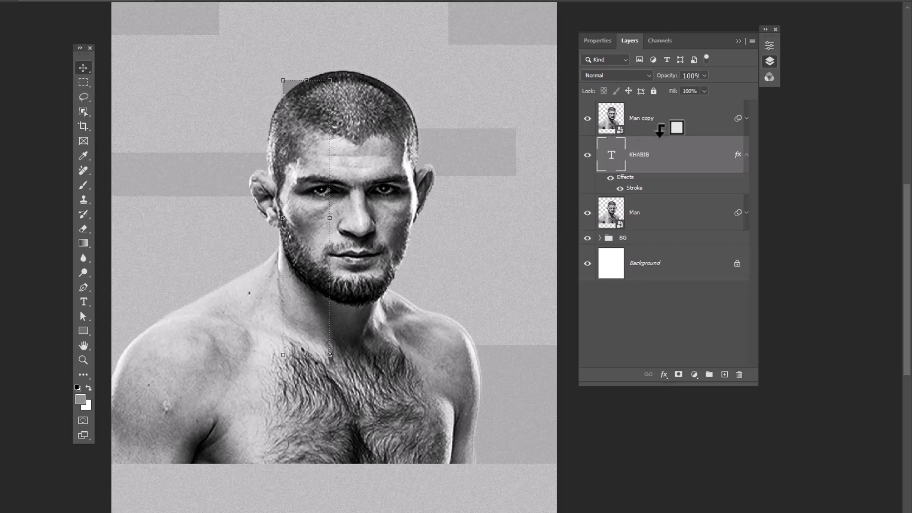
left_click(660, 129, "alt")
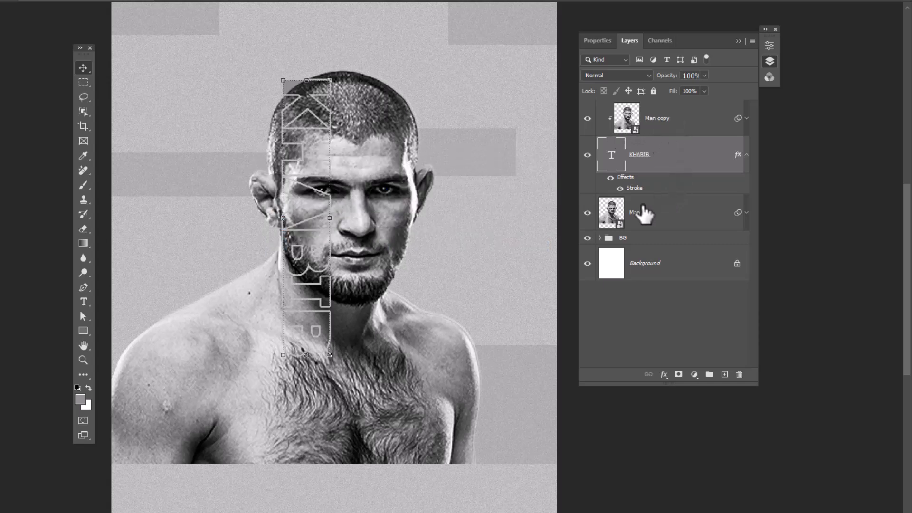
left_click(646, 216)
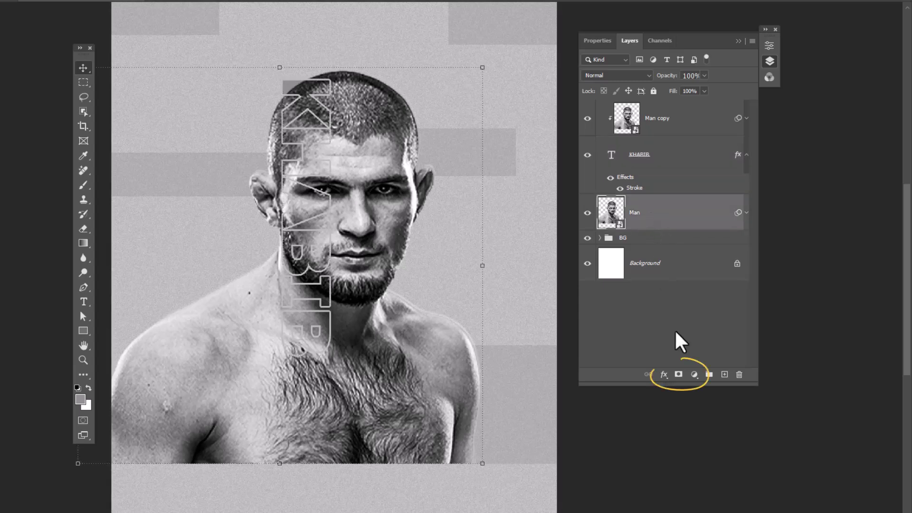
left_click(680, 375)
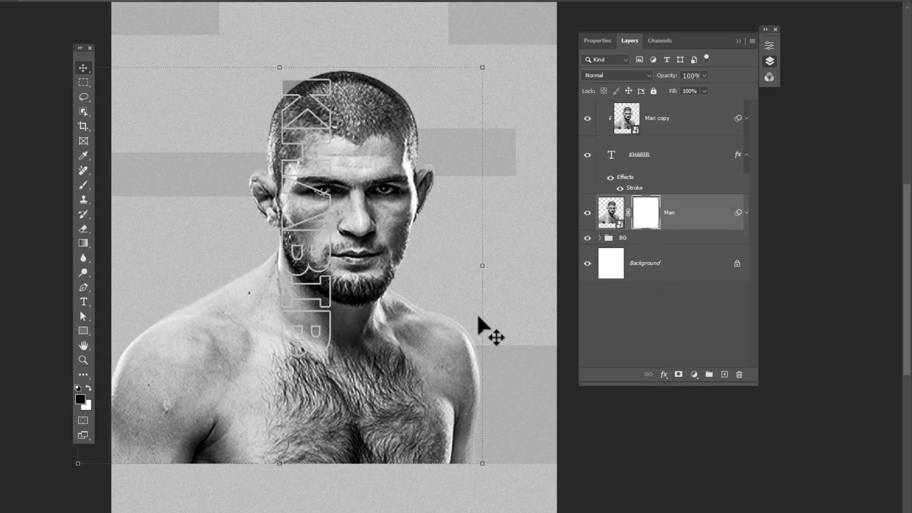
Step: With a Hard Round brush, mask out the Man layer's face beyond the text's outer edge, the near shoulder and the lower chest
right_click(83, 186)
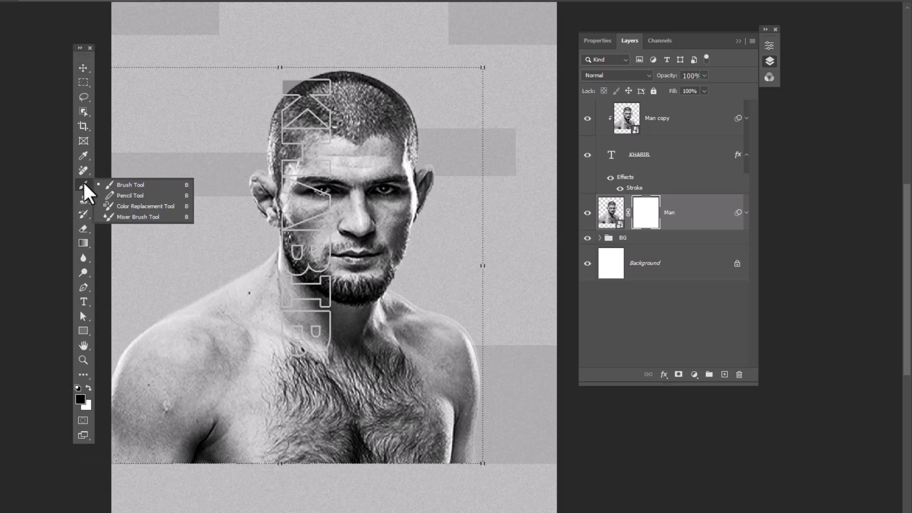
left_click(115, 187)
right_click(318, 252)
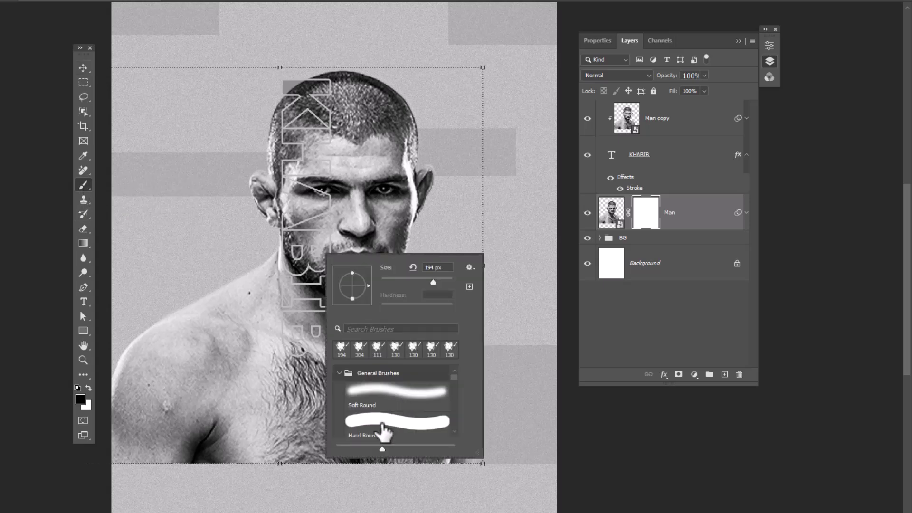
left_click(382, 424)
key("Return")
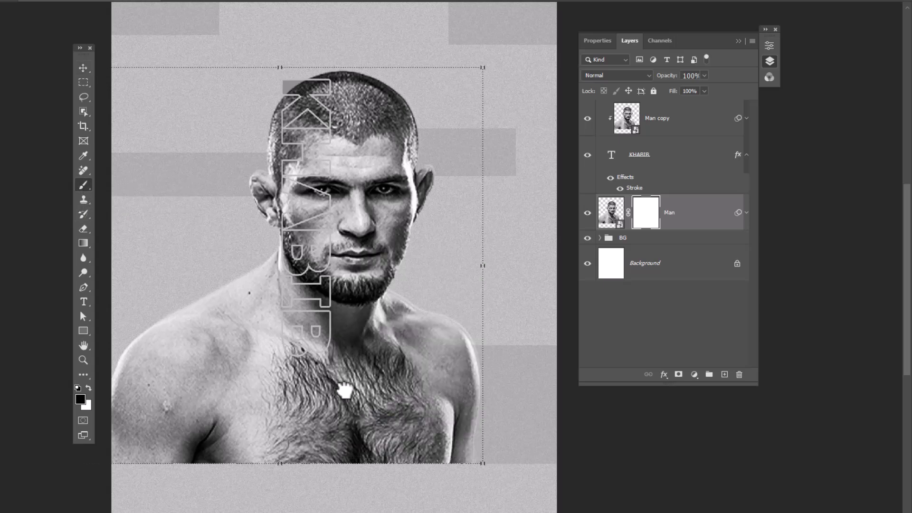
mouse_move(266, 230)
left_mouse_down()
mouse_move(244, 230)
mouse_move(280, 234)
left_mouse_up()
left_click(275, 85)
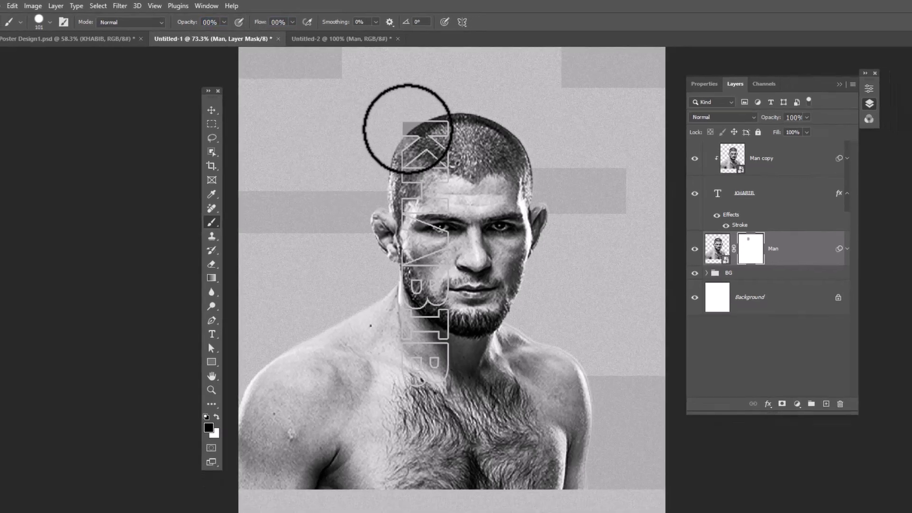
mouse_move(408, 128)
left_mouse_down()
mouse_move(374, 178)
mouse_move(374, 204)
mouse_move(399, 146)
mouse_move(382, 196)
mouse_move(396, 244)
mouse_move(393, 231)
mouse_move(373, 297)
left_mouse_up()
key("x")
left_click(397, 243)
key("x")
right_click(373, 297, "alt")
mouse_move(342, 313)
left_mouse_down()
mouse_move(277, 376)
mouse_move(333, 365)
mouse_move(581, 375)
mouse_move(584, 328)
left_mouse_up()
right_click(399, 302, "alt")
left_click_drag(398, 300, 405, 313)
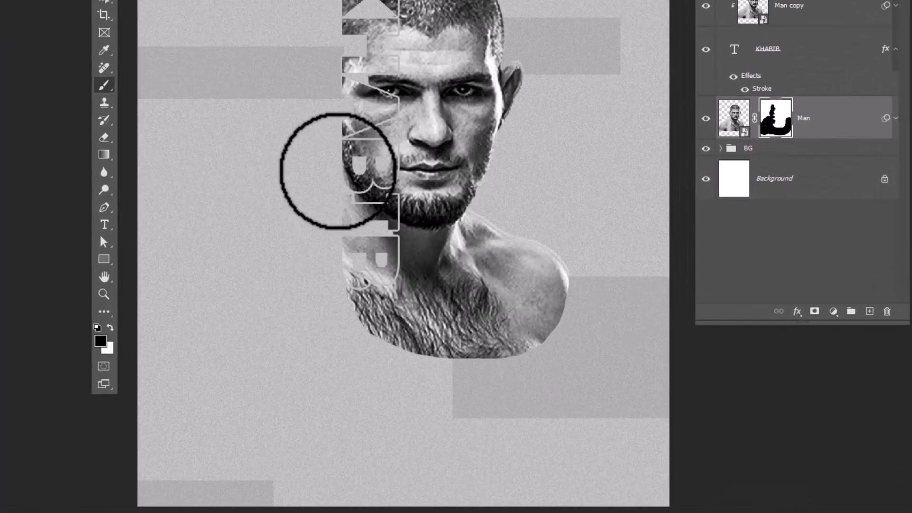
Step: Roughen the lower edge of the Man layer's mask with a black splatter brush, reducing the brush opacity to 47%
right_click(383, 256)
scroll(443, 371, "down", 2)
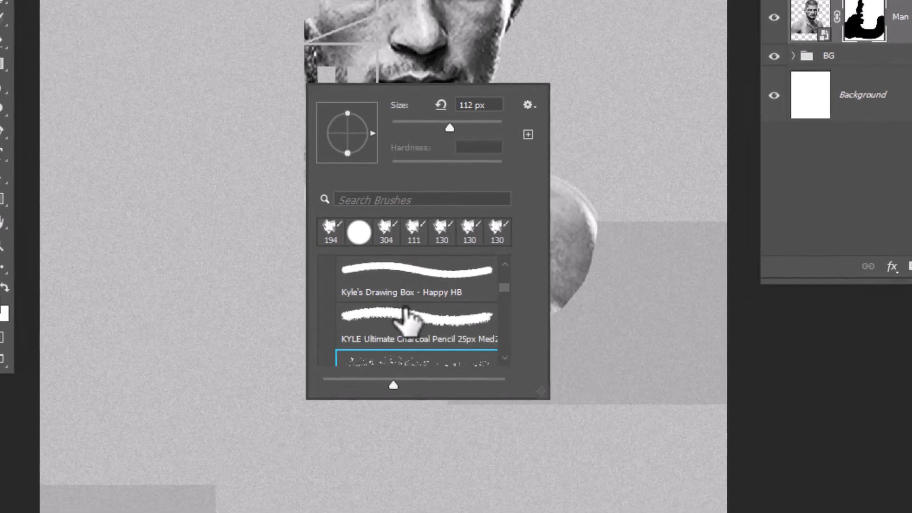
left_click(442, 378)
right_click(238, 275, "alt")
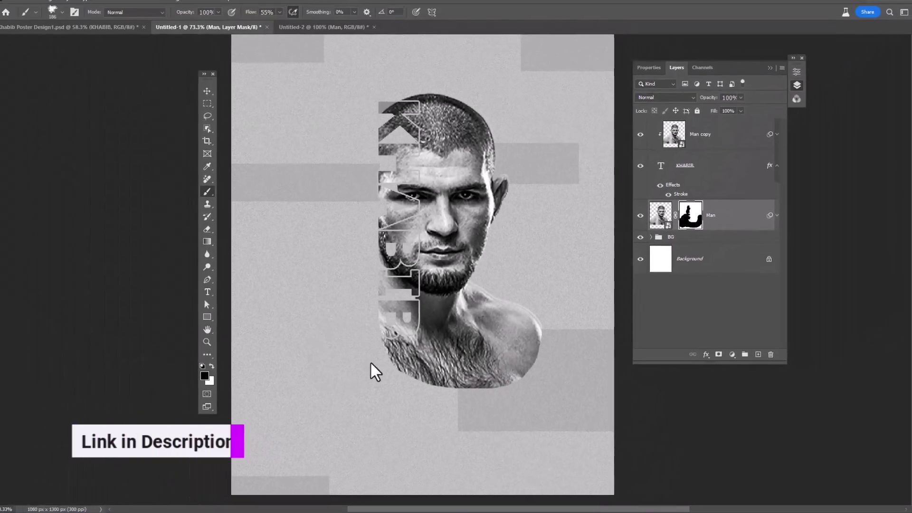
left_click_drag(377, 386, 555, 301)
left_click_drag(190, 19, 165, 19)
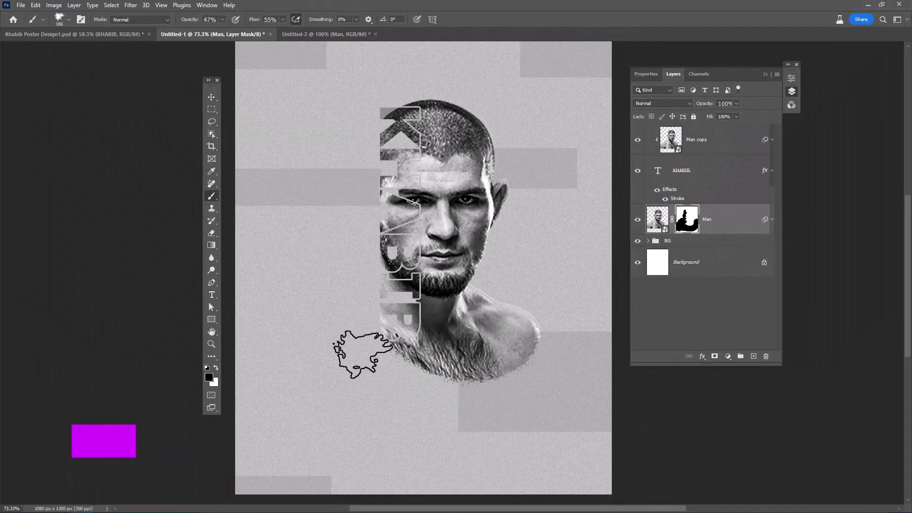
mouse_move(366, 352)
left_mouse_down()
mouse_move(481, 384)
mouse_move(517, 375)
left_mouse_up()
Step: Paint white on the Man layer's mask with the splatter brush to restore specks beside the outer edge of the text
key("x")
key("bracketleft")
key("bracketleft")
key("bracketleft")
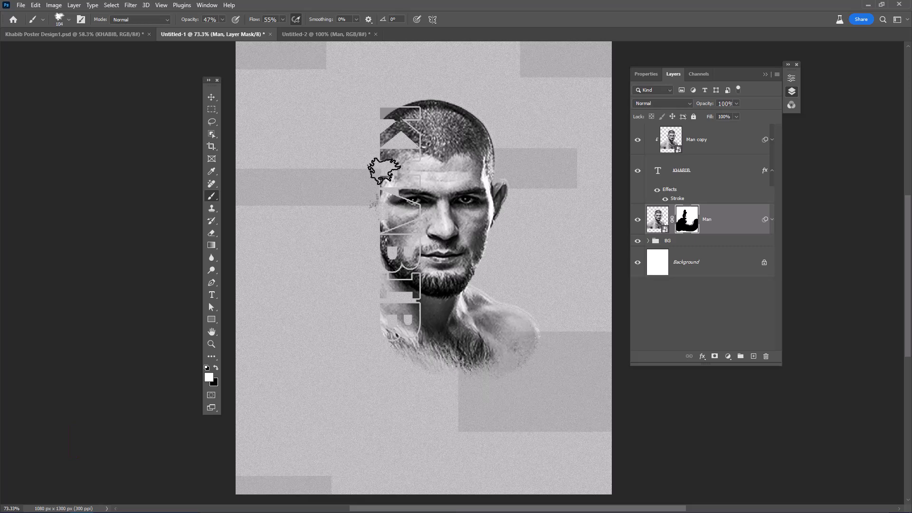
key("bracketright")
key("bracketright")
key("bracketright")
key("bracketright")
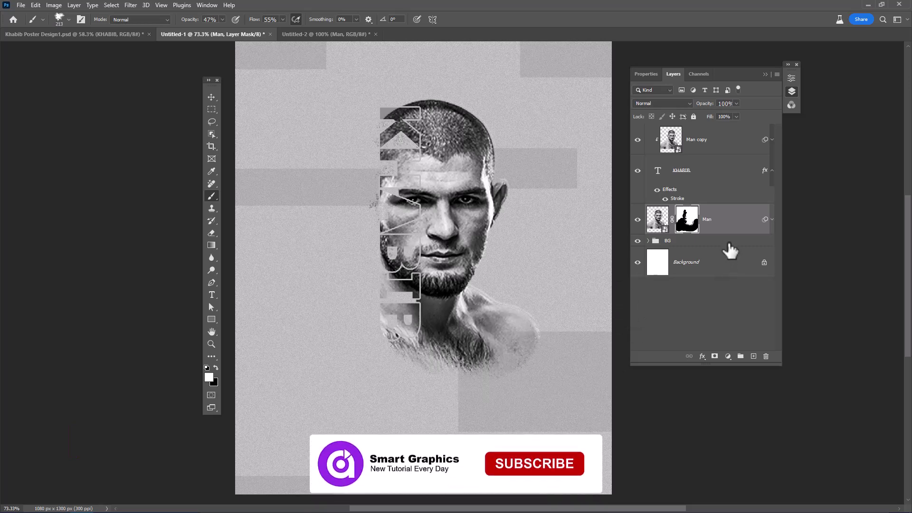
Step: Draw a red (c60000) rectangle without stroke, about 192 by 81 px, over the uncovered eye, above the Man copy layer
left_click(734, 143)
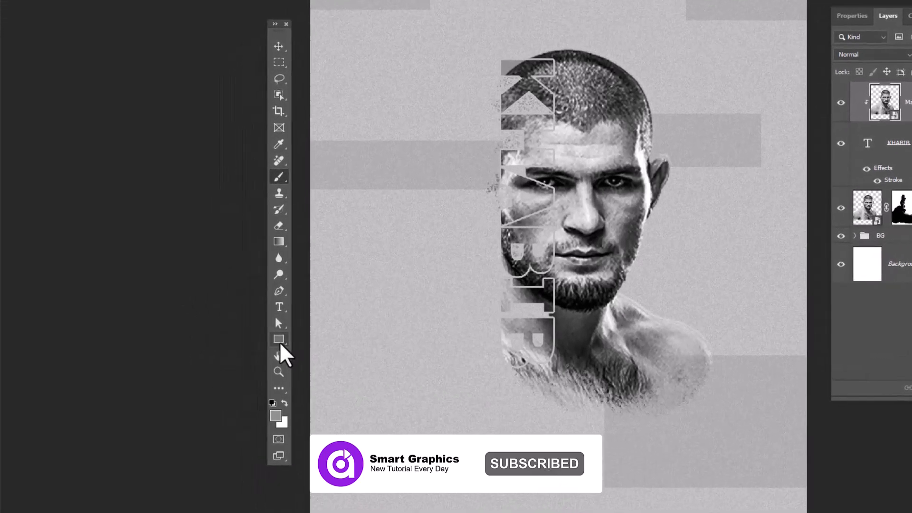
right_click(211, 319)
left_click(338, 340)
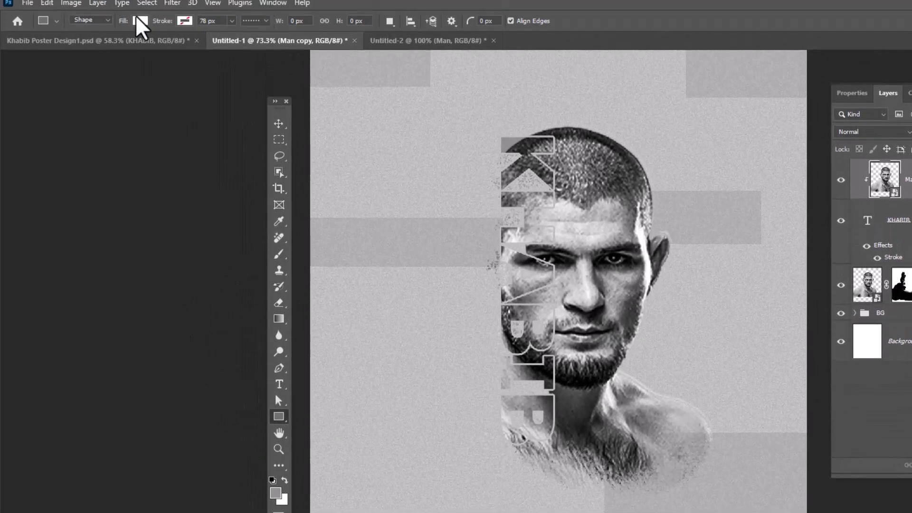
left_click(139, 24)
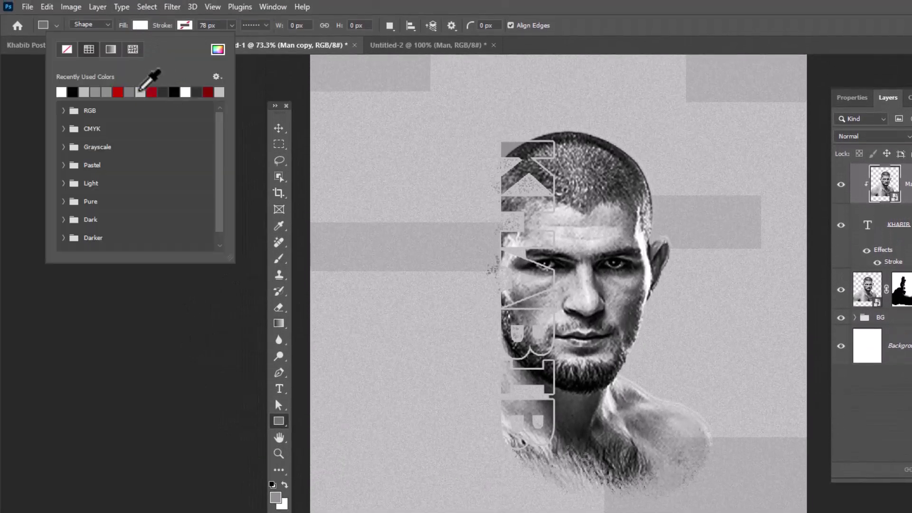
left_click(119, 92)
left_click(218, 49)
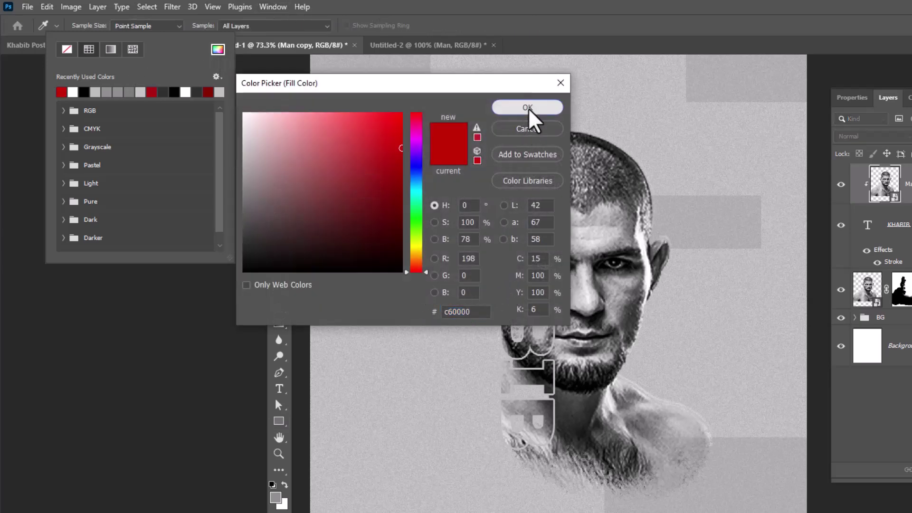
left_click(529, 110)
left_click(632, 153)
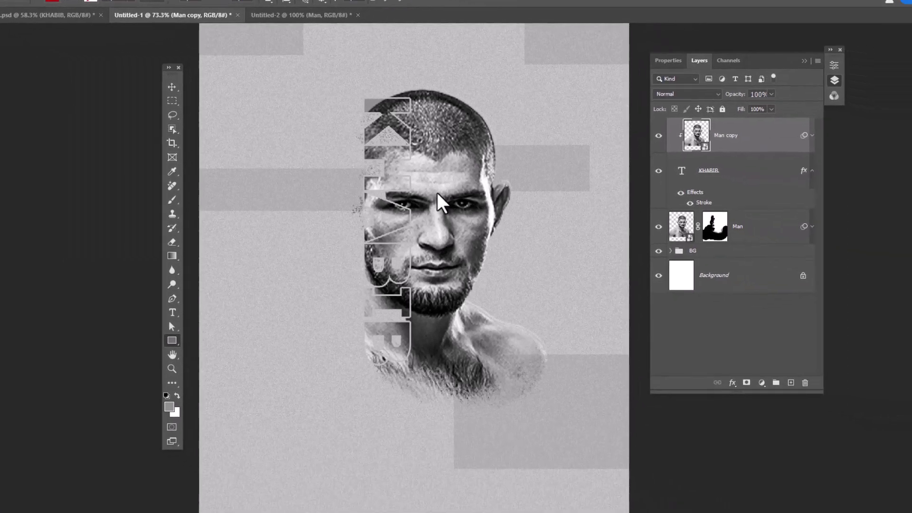
left_click_drag(585, 247, 621, 271)
left_click_drag(444, 200, 487, 211)
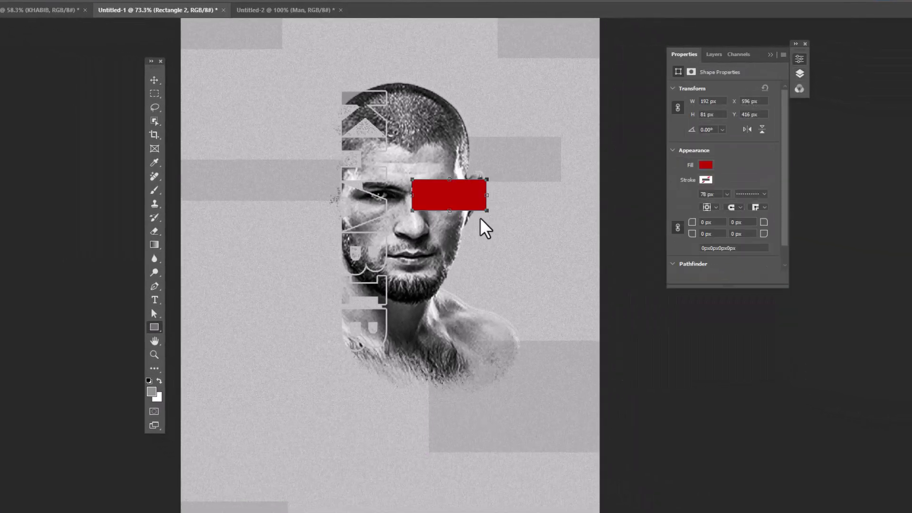
left_click(800, 74)
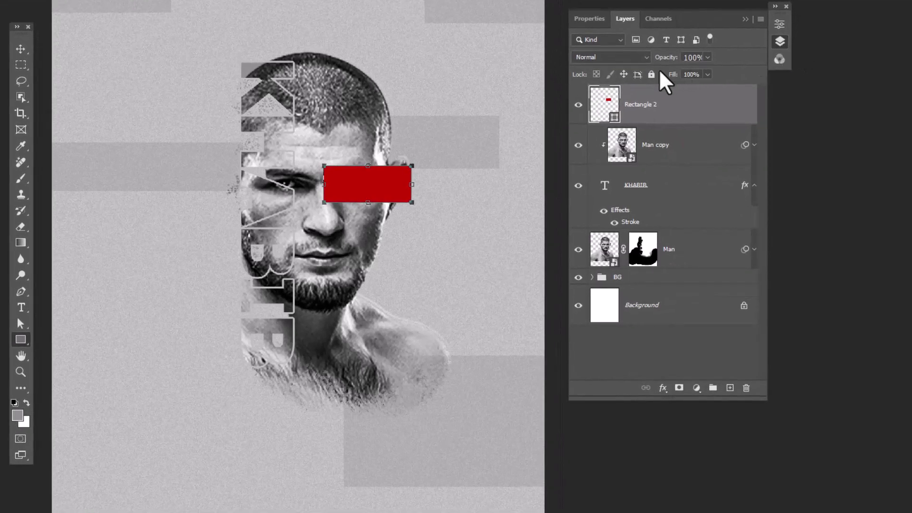
Step: Set the blend mode of the red rectangle over the eye to Multiply
left_click(633, 60)
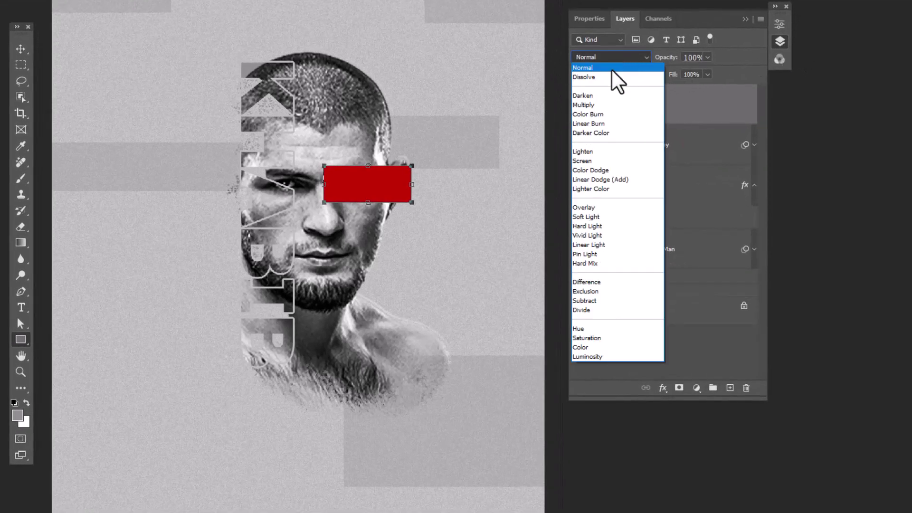
left_click(587, 105)
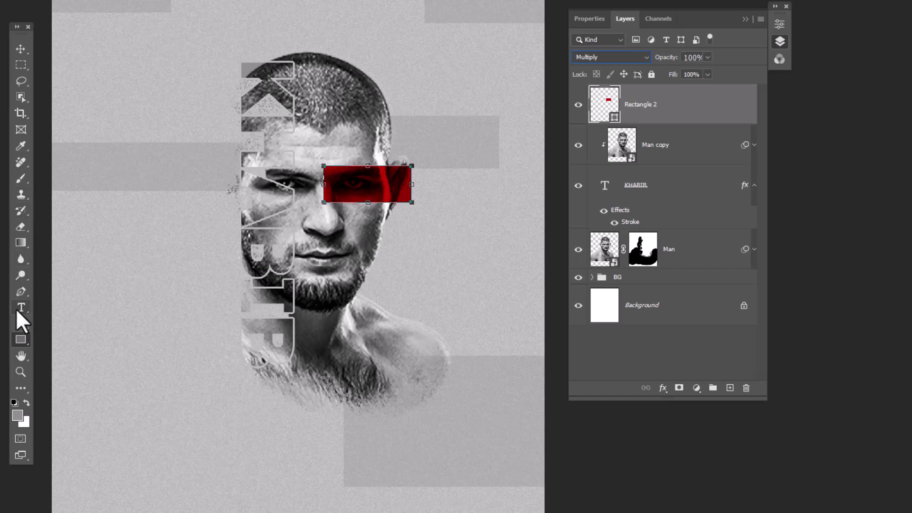
Step: Set the Horizontal Type tool to the Agency FB font, left-aligned, with the red text colour cc0505
right_click(20, 308)
left_click(71, 308)
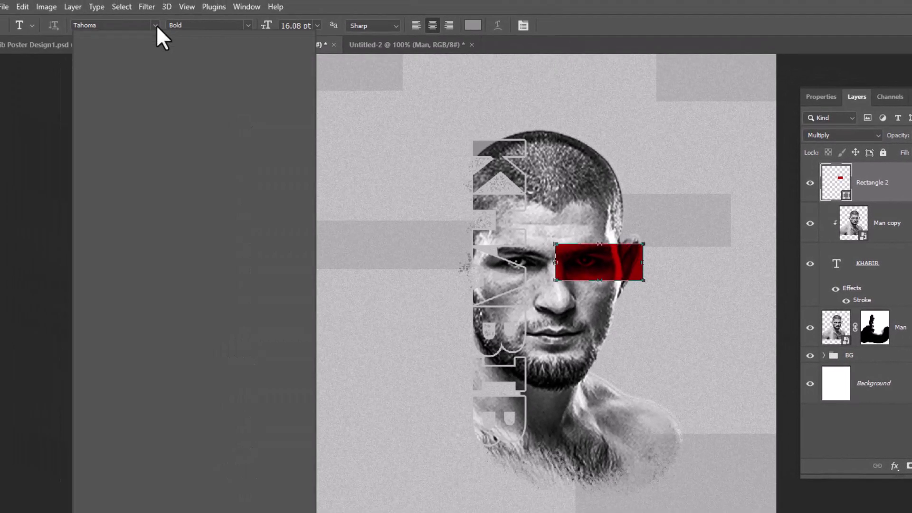
left_click(81, 14)
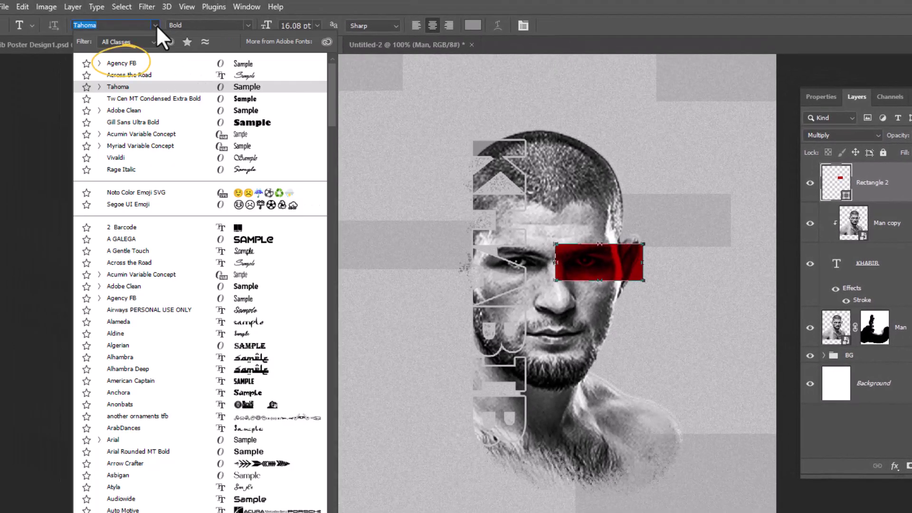
left_click(127, 63)
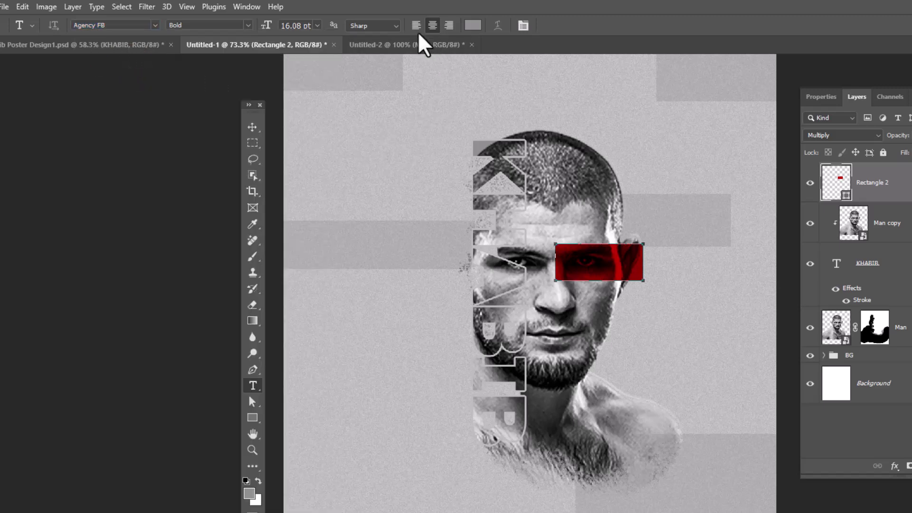
left_click(473, 25)
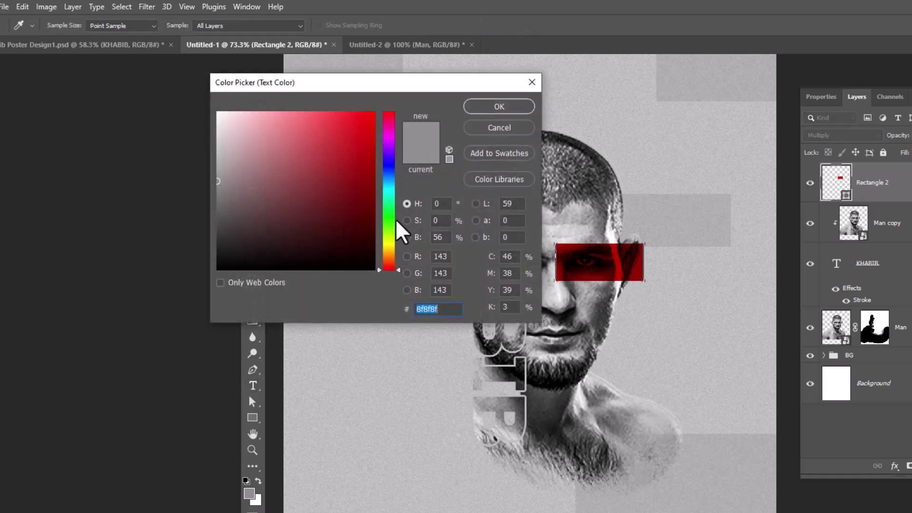
left_click(360, 149)
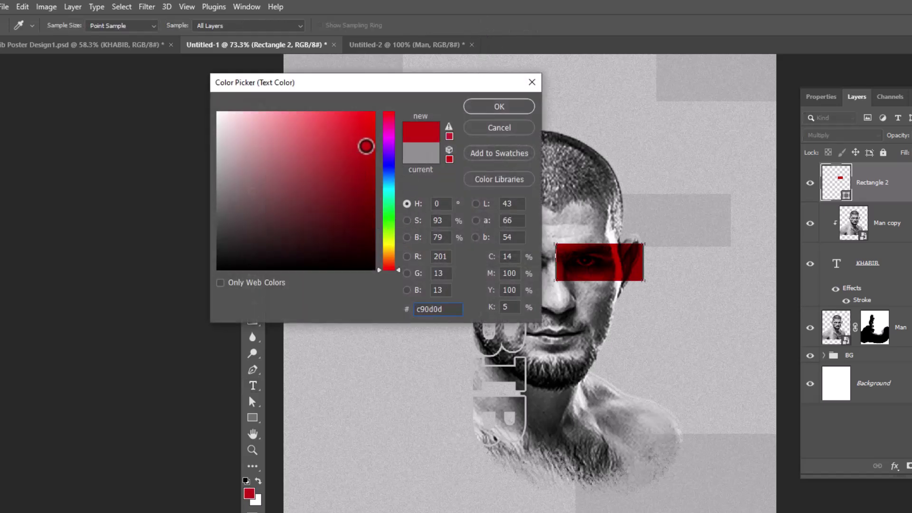
left_click_drag(372, 144, 371, 143)
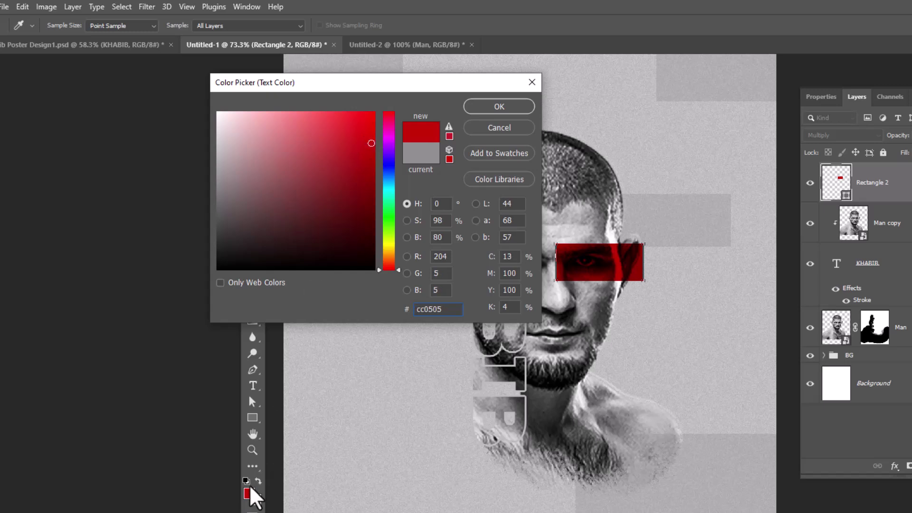
left_click(486, 109)
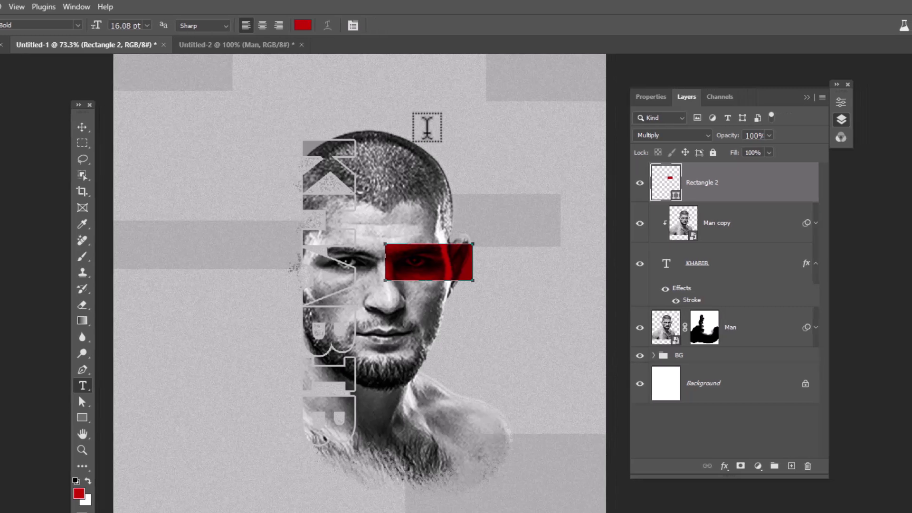
Step: Add the text 29.0.0 above the red rectangle in the Regular font style
left_click(597, 133)
type("2")
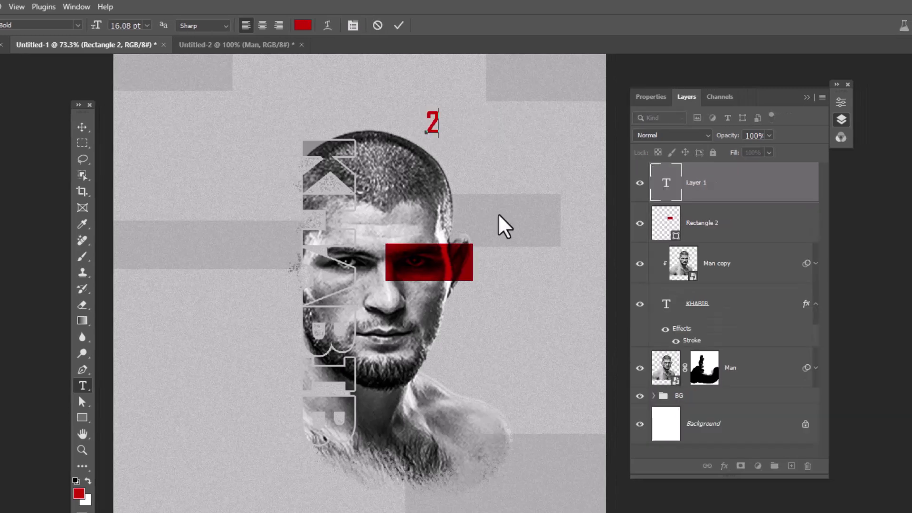
key("ctrl+a")
left_click(78, 25)
left_click(398, 26)
Step: Place 29.0.0 beside the red rectangle's outer end, scale it to the rectangle's height and set its blend mode to Multiply
key("v")
left_click_drag(454, 123, 507, 258)
left_click_drag(534, 269, 570, 282)
key("Return")
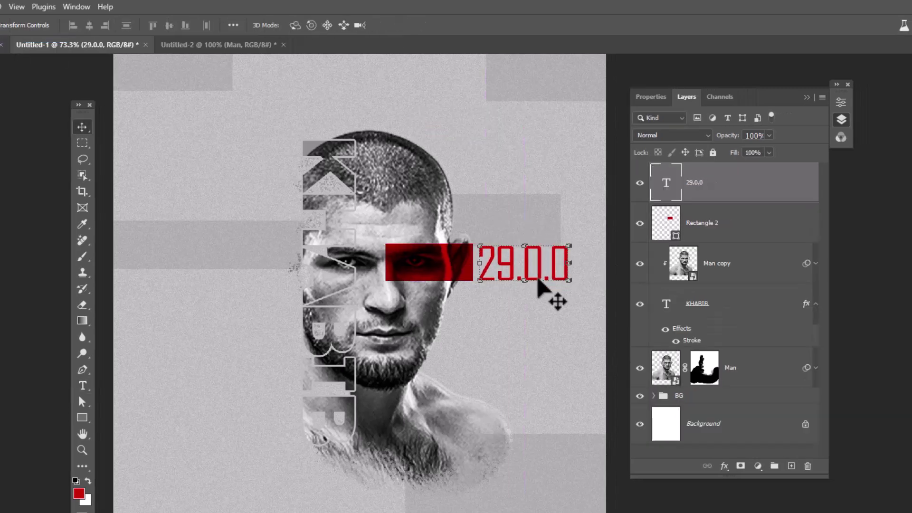
left_click(683, 138)
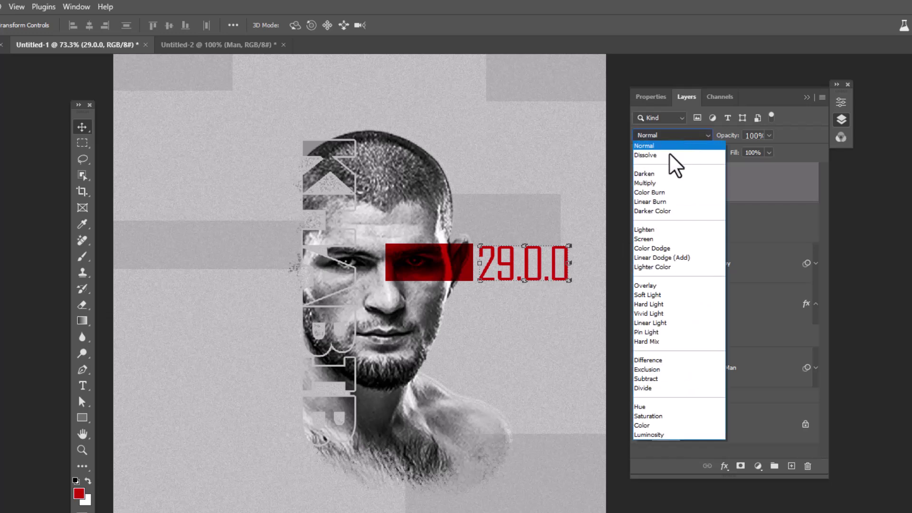
left_click(656, 179)
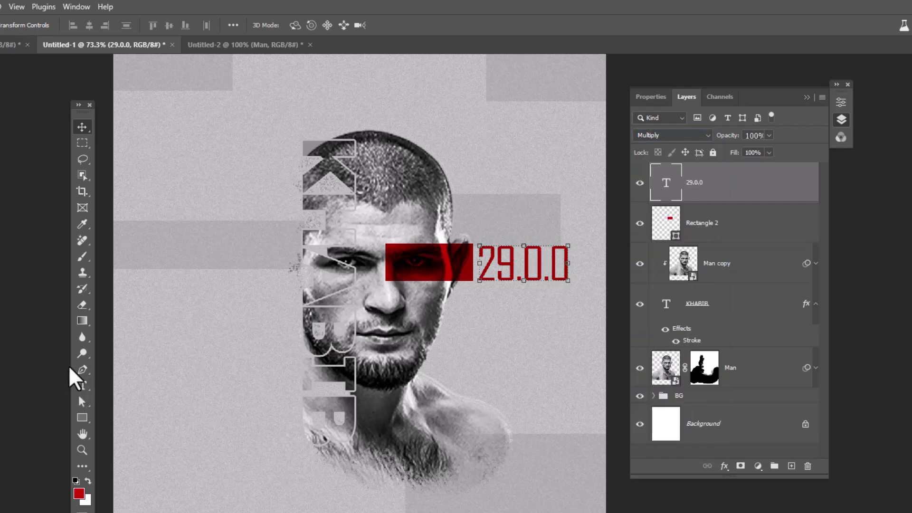
Step: Add dark all-caps NURMAGOMEDOV text in Agency FB Bold, 9 pt, tracking 1440, centred near the poster's lower edge
left_click(82, 385)
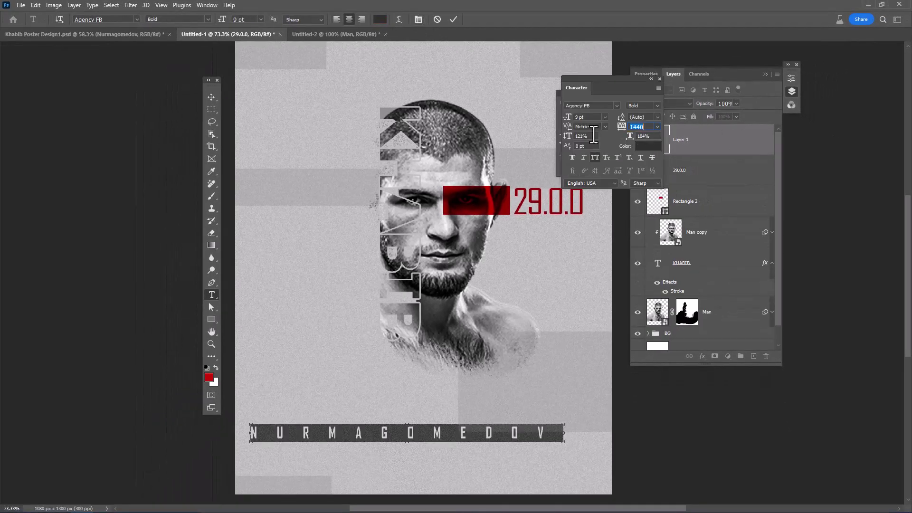
left_click_drag(621, 129, 625, 134)
left_click(660, 79)
left_click(654, 93)
left_click(211, 97)
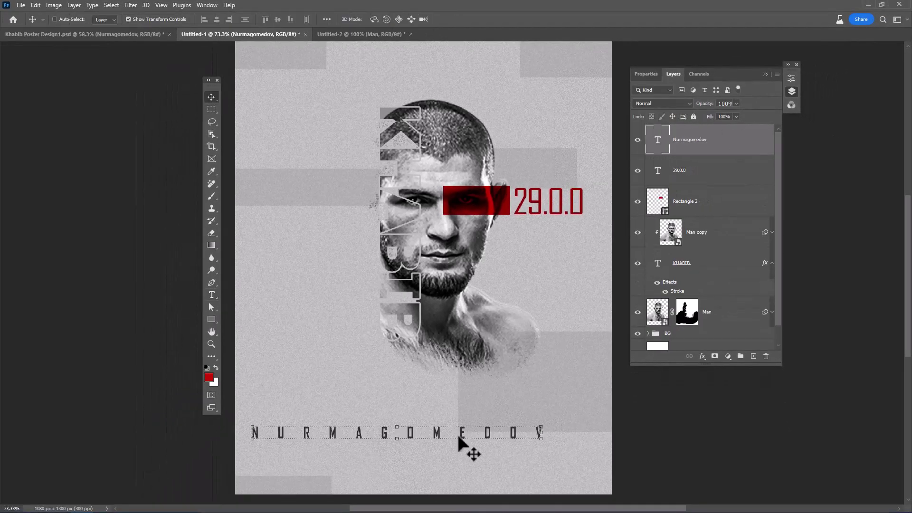
left_click_drag(459, 437, 488, 475)
Step: Add the text Khabib in the empty area below the portrait, with All Caps off and tracking set to 0
left_click(212, 296)
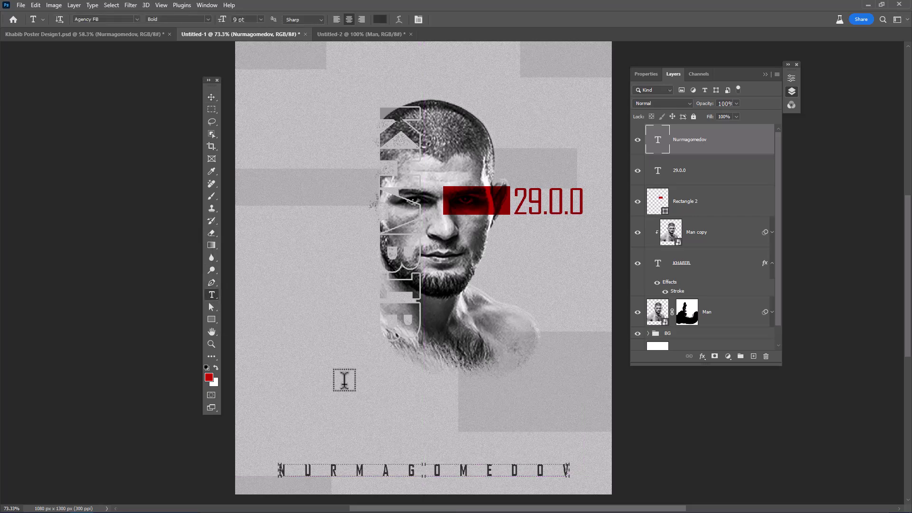
left_click(338, 379)
type("KHabib")
key("ctrl+a")
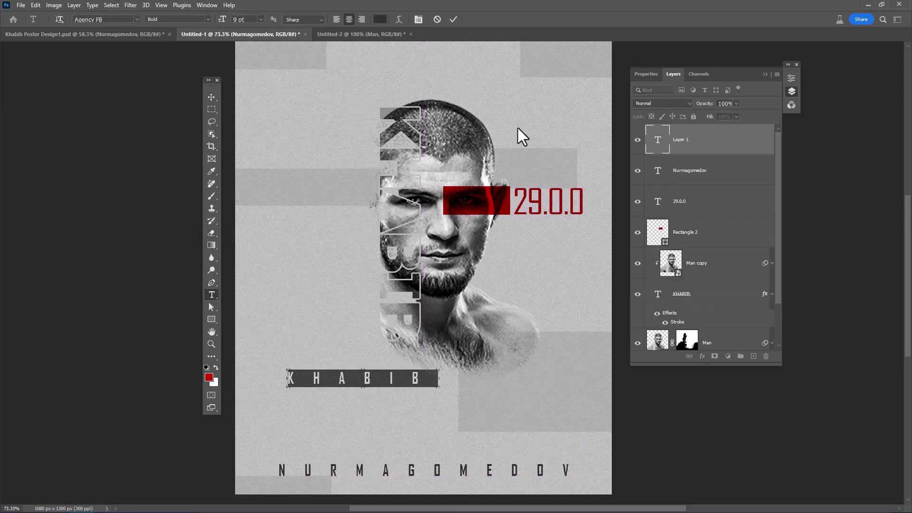
key("ctrl+t")
left_click(594, 157)
type("0")
key("Return")
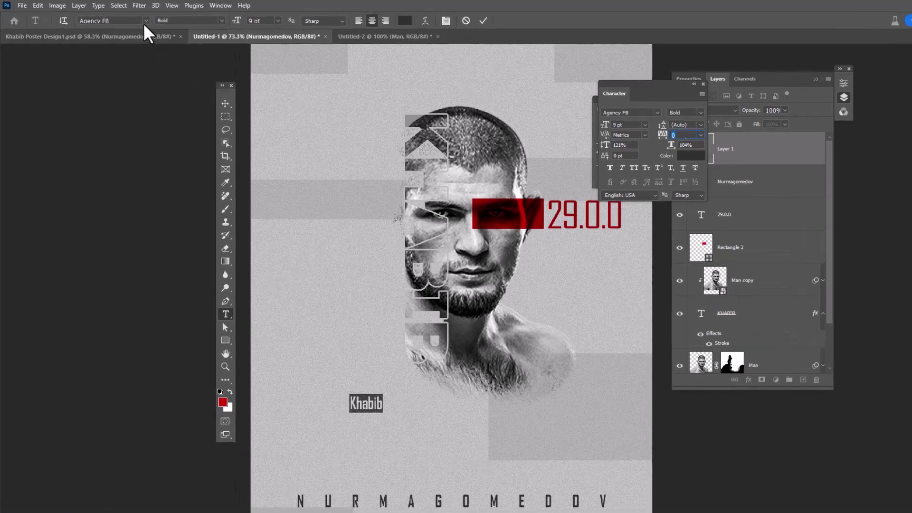
Step: Change the Khabib text to the Across the Road font in red cc0505
left_click(137, 19)
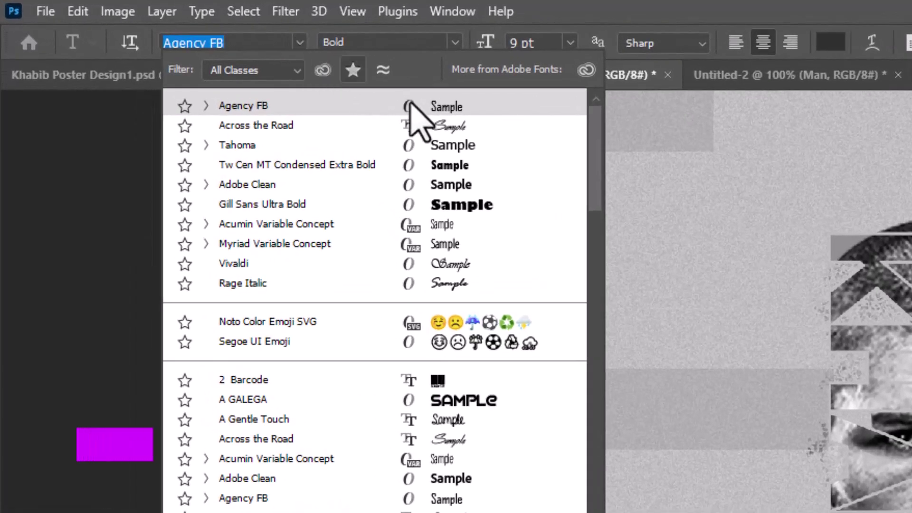
left_click(284, 127)
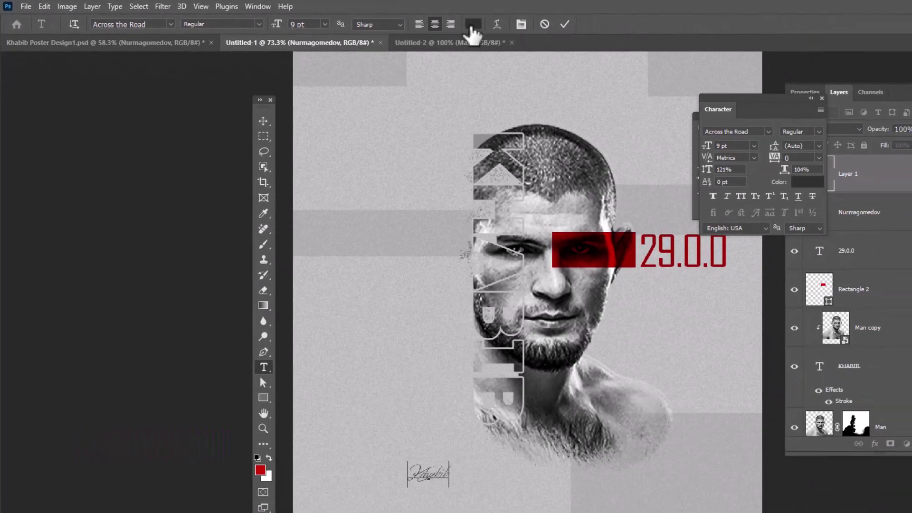
left_click(831, 42)
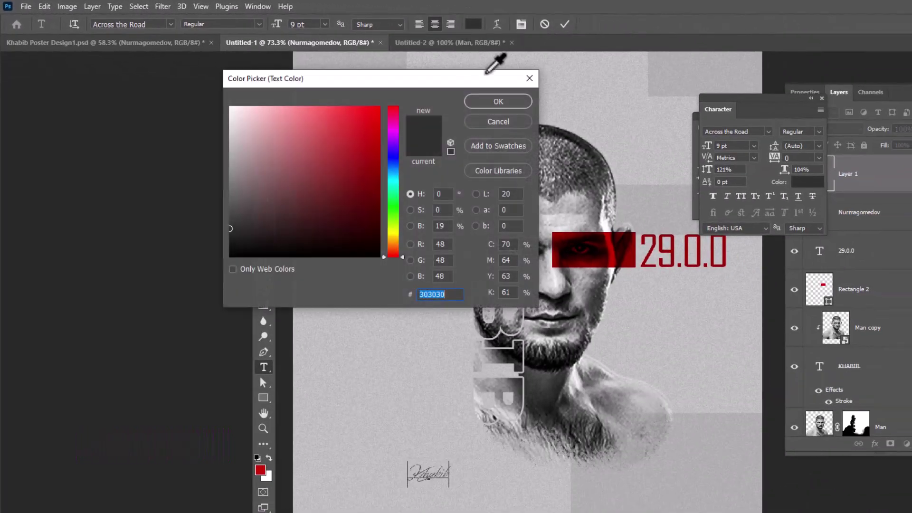
left_click(261, 470)
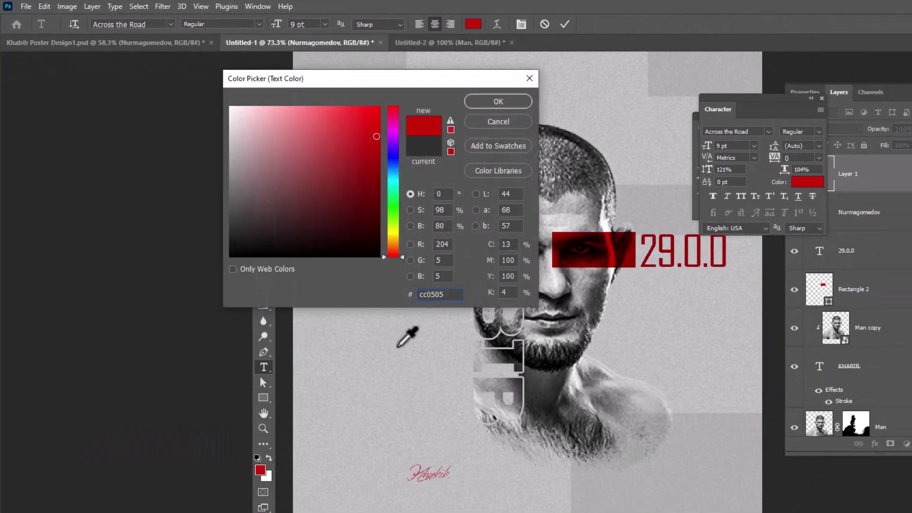
left_click(504, 106)
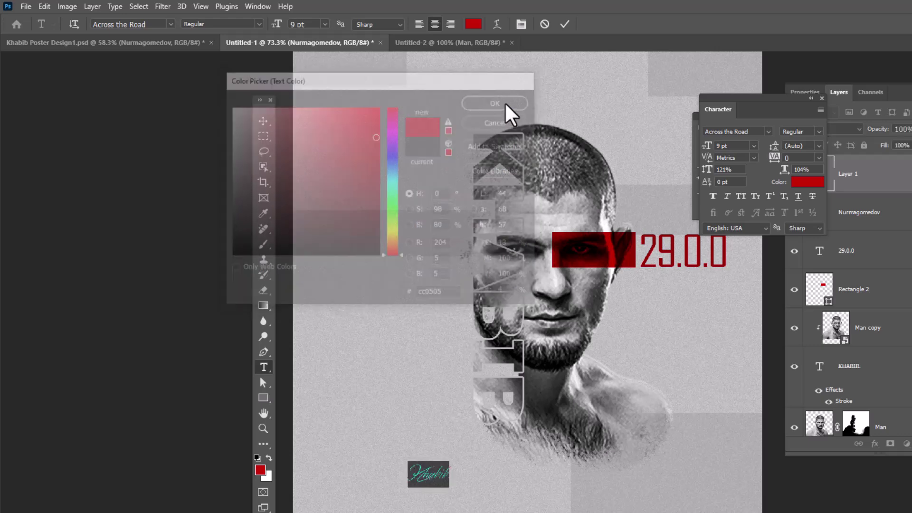
left_click(565, 24)
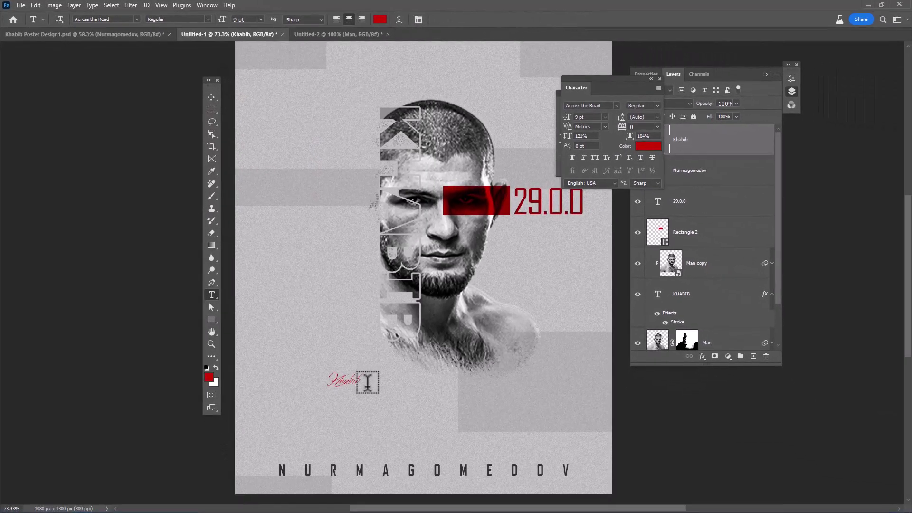
Step: Enlarge the Khabib signature text, centre it just above NURMAGOMEDOV so they overlap slightly, and set its blend mode to Multiply
key("ctrl+t")
left_click_drag(399, 434, 500, 493)
mouse_move(460, 462)
left_mouse_down()
mouse_move(514, 511)
mouse_move(455, 455)
left_mouse_up()
key("Return")
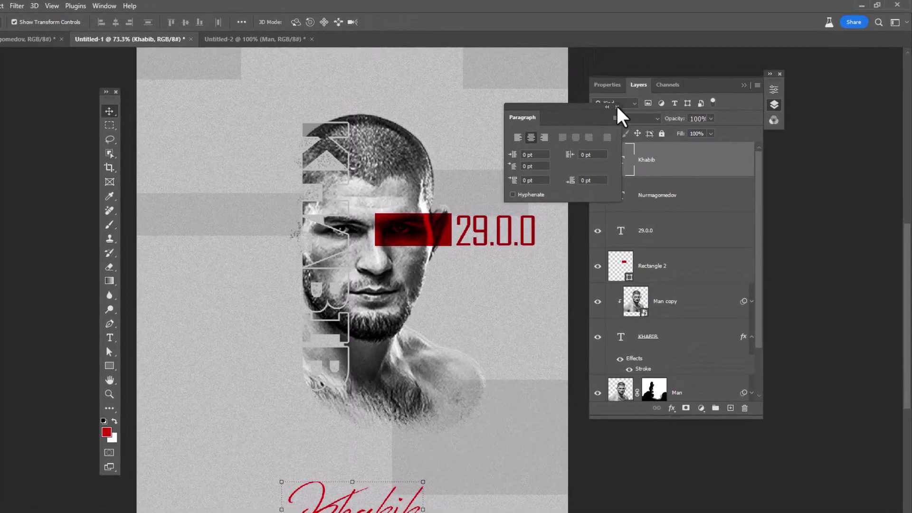
left_click(655, 93)
left_click(680, 103)
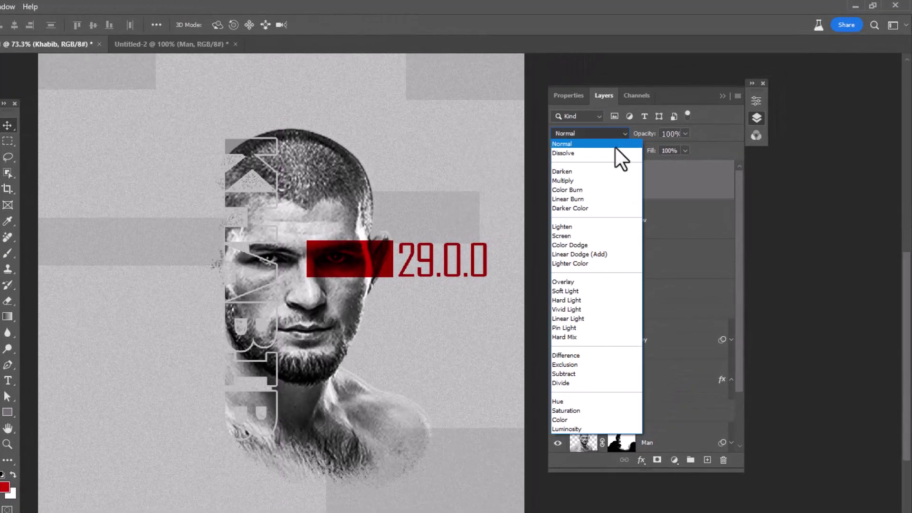
left_click(567, 180)
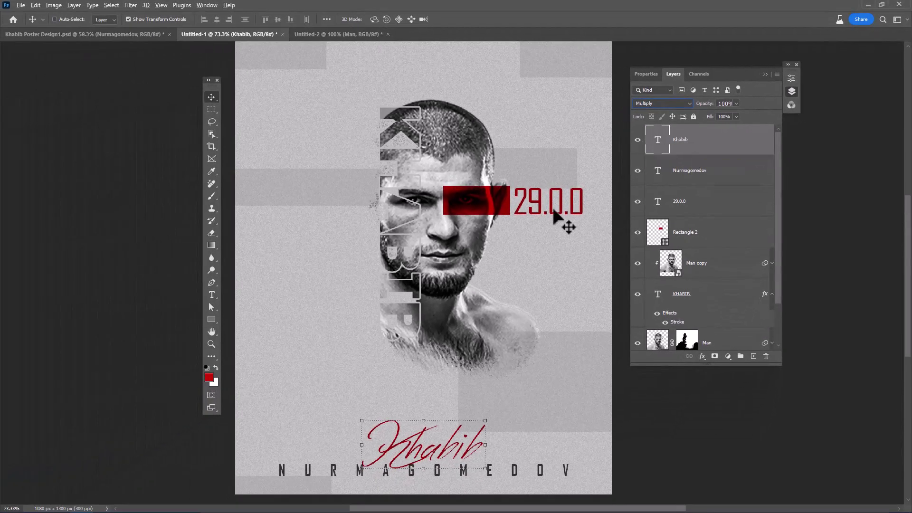
Step: Duplicate the 29.0.0 text into the poster's upper-left corner and set the copy's blend mode to Normal
left_click(457, 269, "ctrl")
left_click_drag(557, 214, 304, 69)
left_click(663, 103)
left_click(661, 117)
Step: Replace the copied text with BEST1 and recolour BEST with the dark grey sampled from NURMAGOMEDOV, keeping the 1 red
double_click(304, 69)
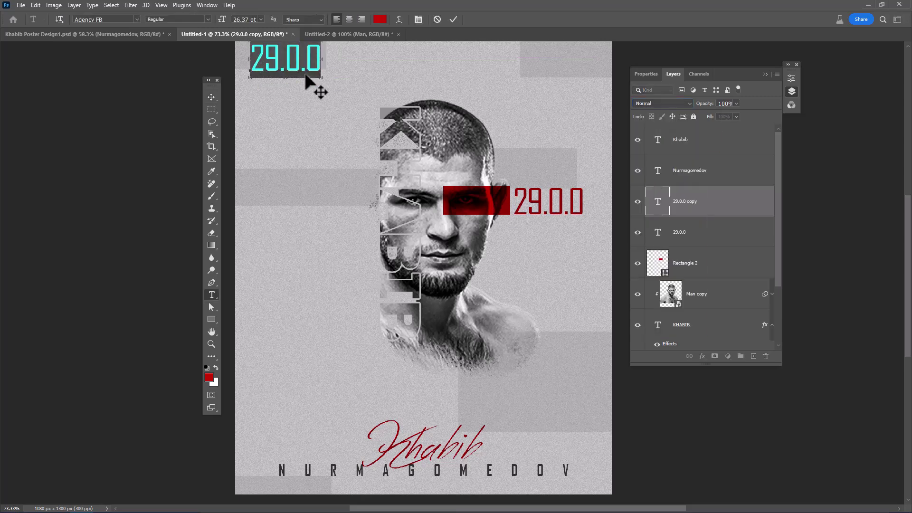
type("BEST1")
left_click(380, 19)
left_click(282, 470)
left_click(402, 82)
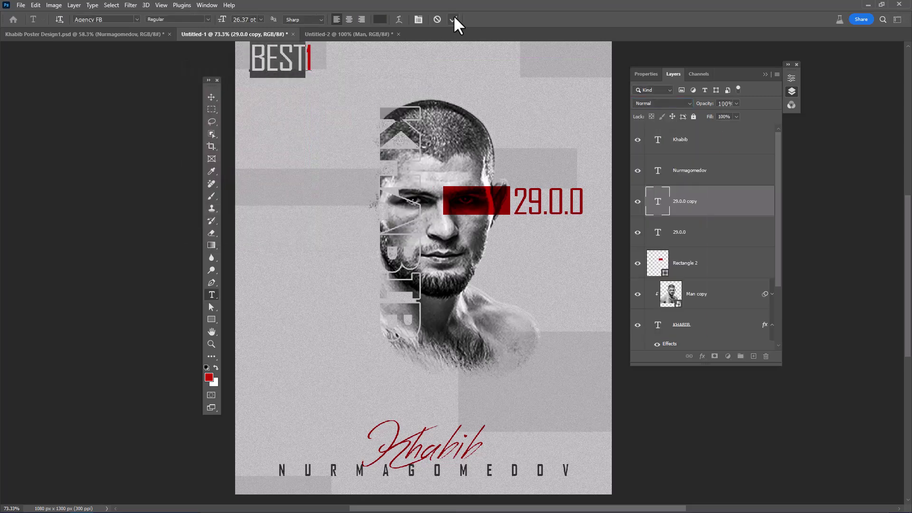
left_click(454, 19)
Step: Scale down the BEST1 text and position it inside the poster's upper-left corner
key("v")
scroll(333, 91, "up", 2)
left_click_drag(311, 90, 279, 104)
key("Return")
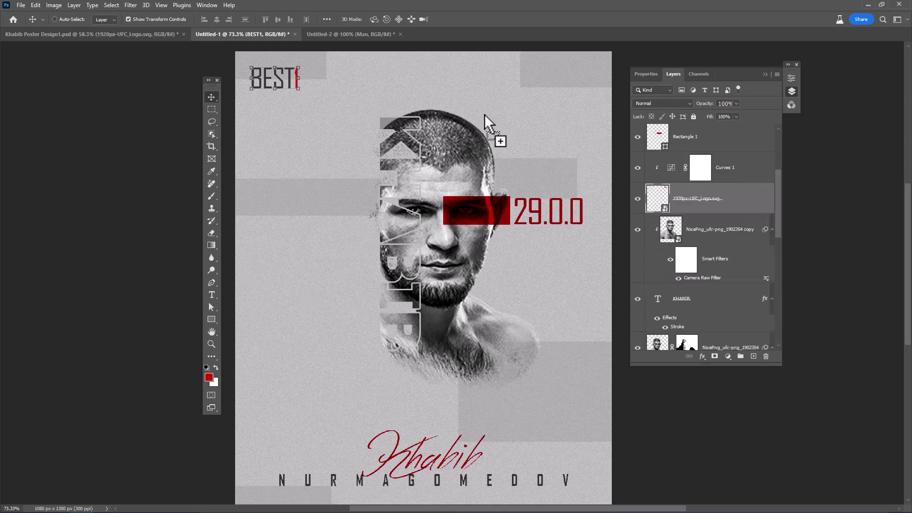
Step: Bring the UFC logo from Khabib Poster Design1.psd into the poster's upper-right corner and give it a dark grey Color Overlay
left_click_drag(485, 116, 584, 84)
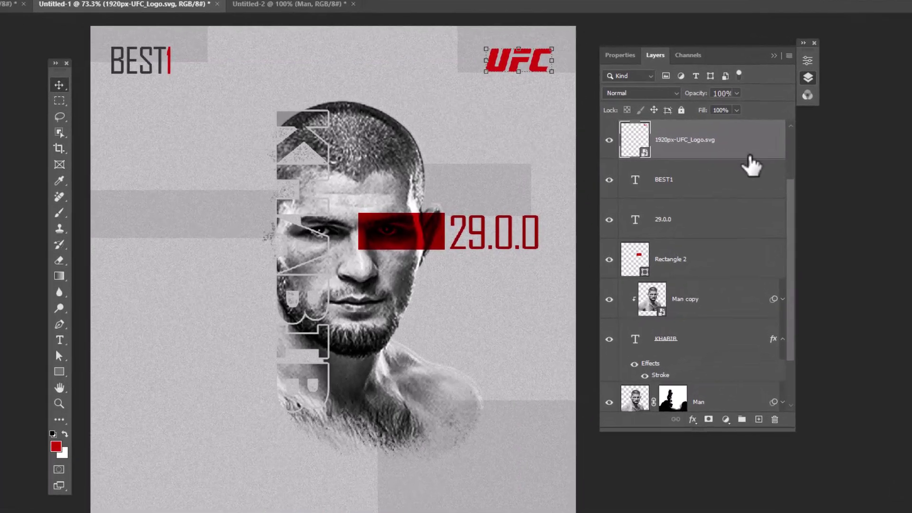
double_click(751, 157)
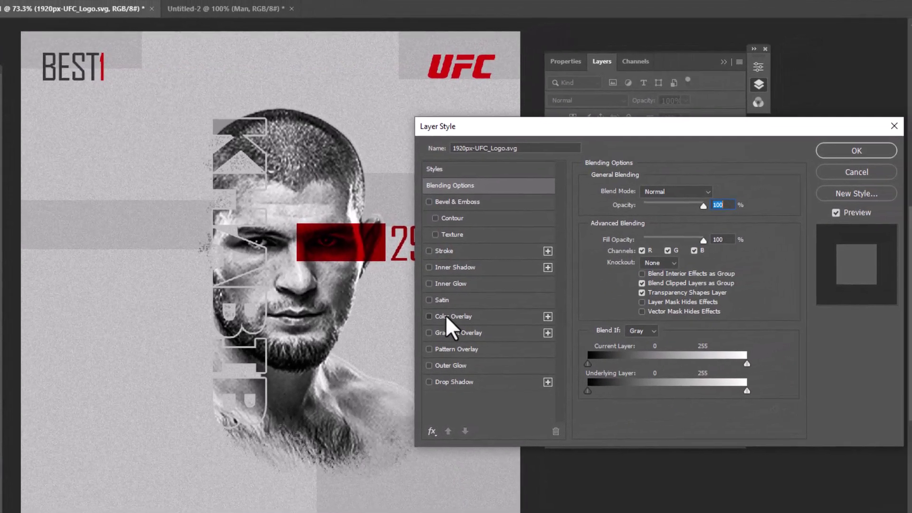
left_click(502, 308)
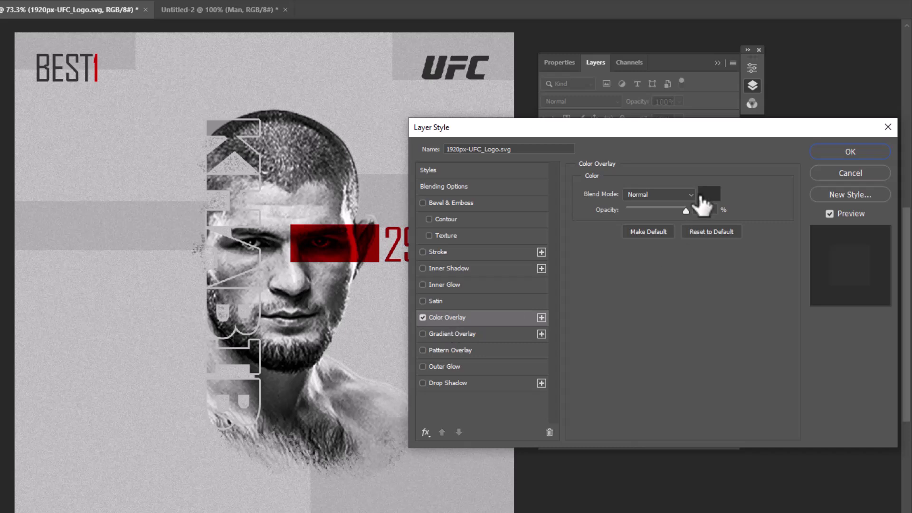